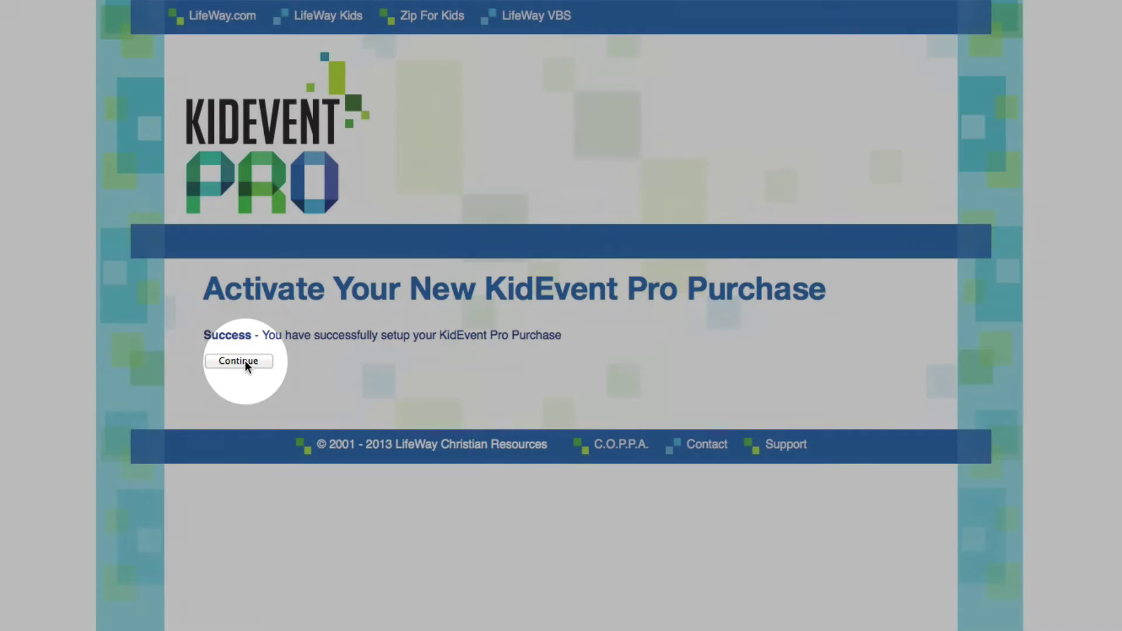
- Acknowledge the successful purchase activation and continue to the Church/Event Profile setup
left_click(238, 360)
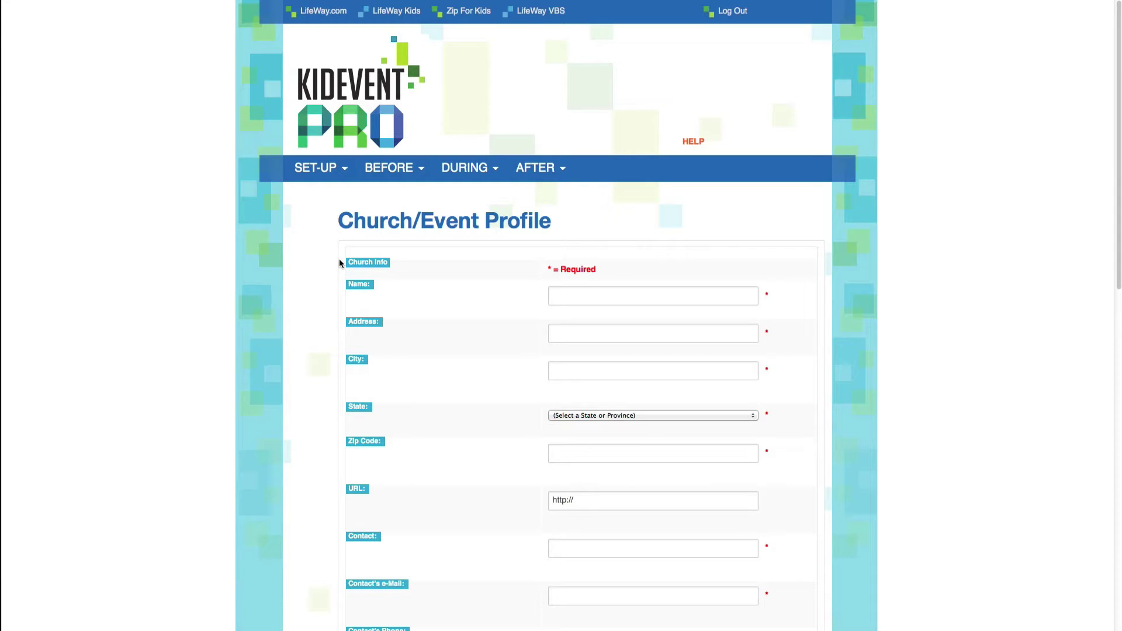
- Scroll down through the blank Church/Event Profile form and back up to the top
scroll(340, 262, "down", 2)
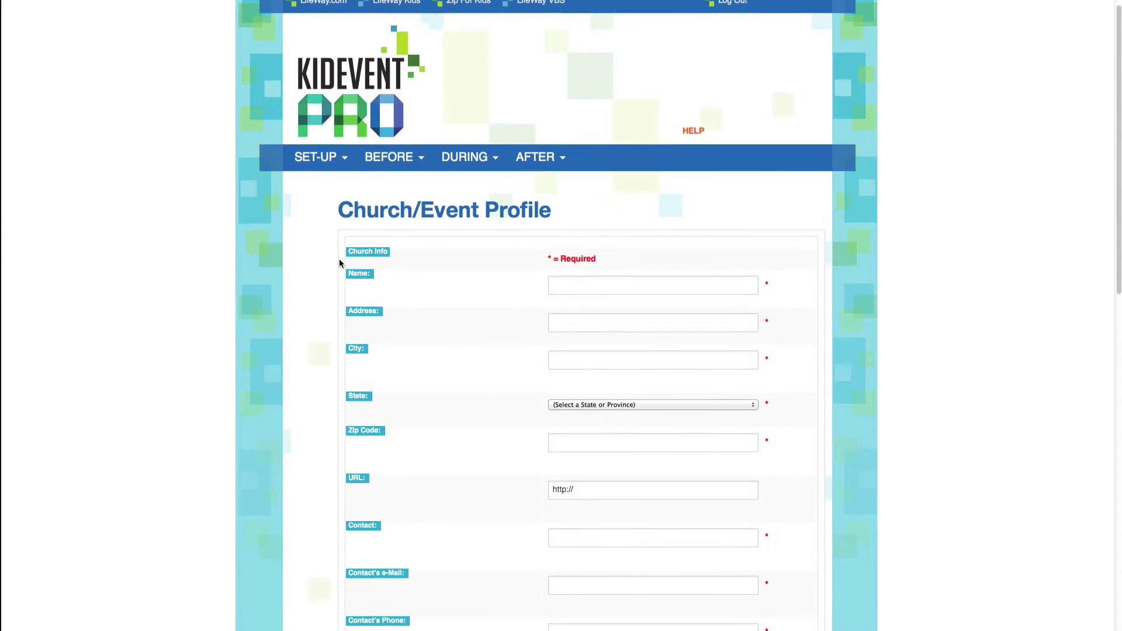
scroll(339, 262, "down", 10)
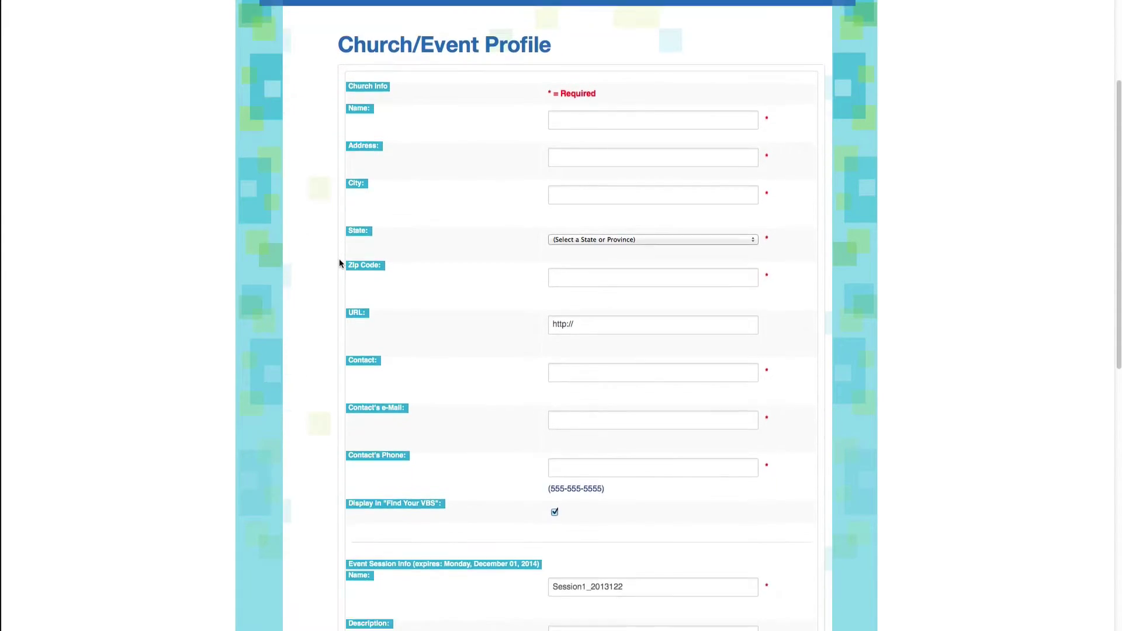
scroll(339, 263, "down", 1)
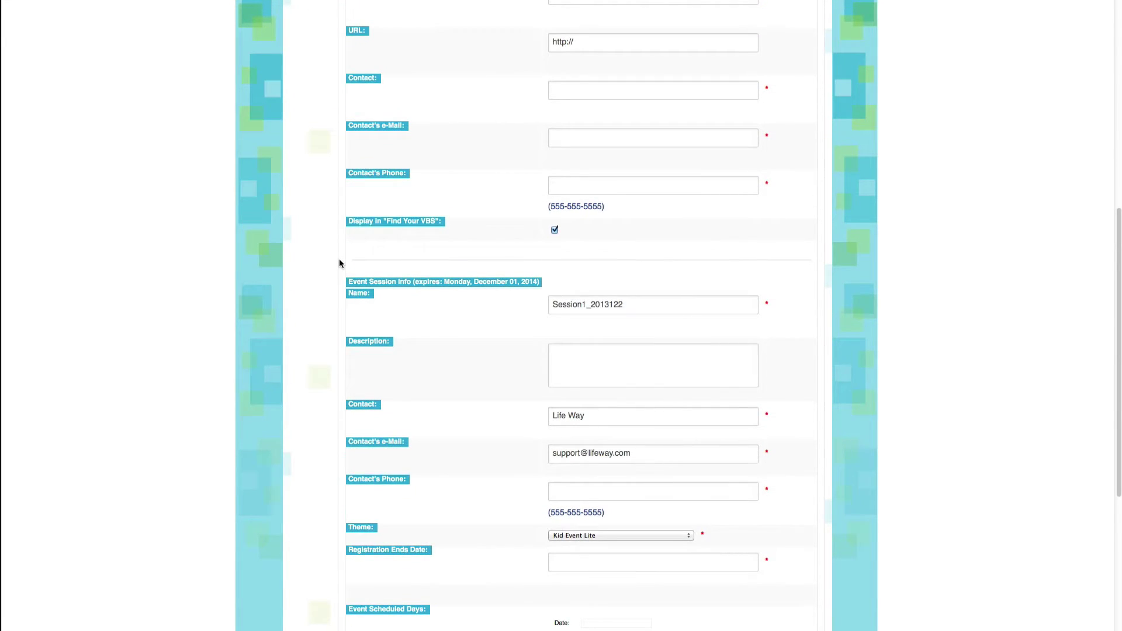
scroll(339, 263, "up", 6)
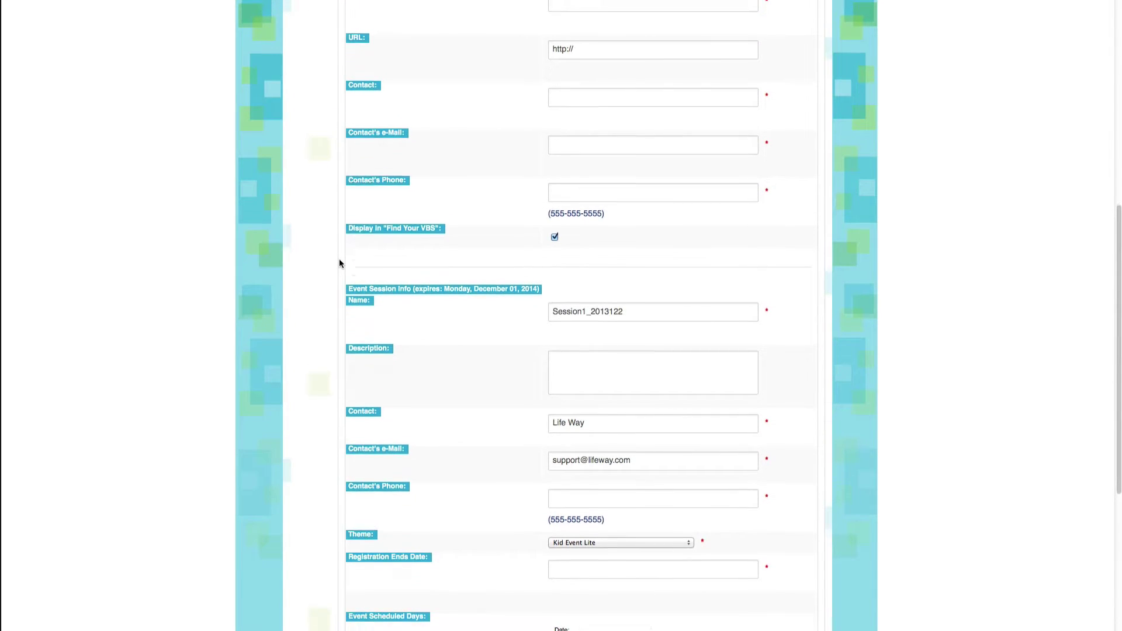
scroll(339, 263, "up", 6)
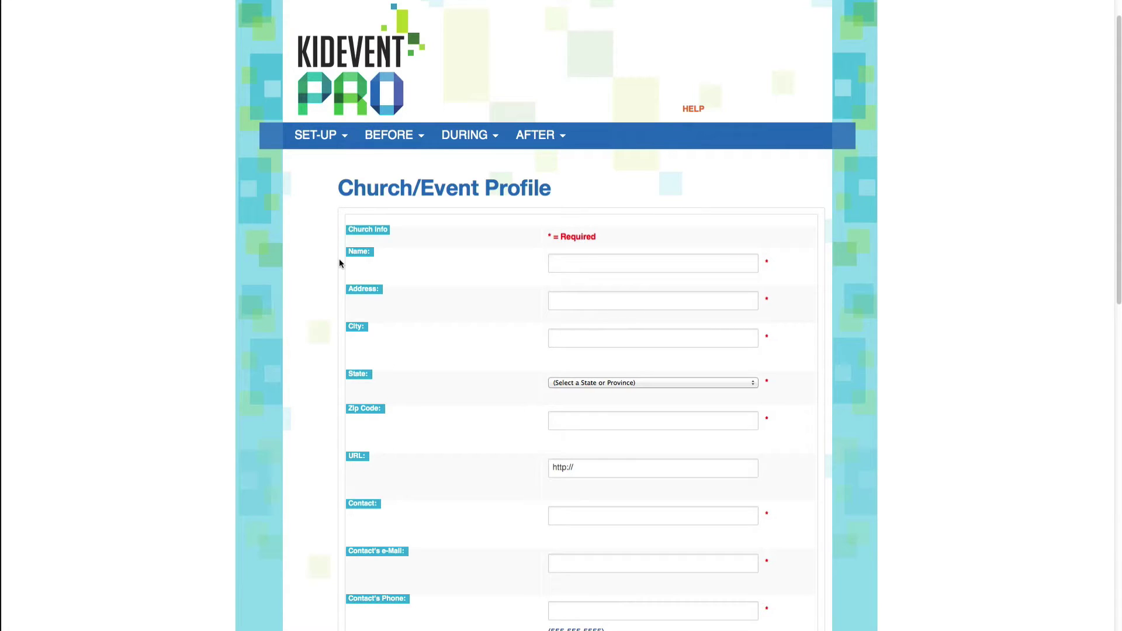
scroll(340, 264, "up", 1)
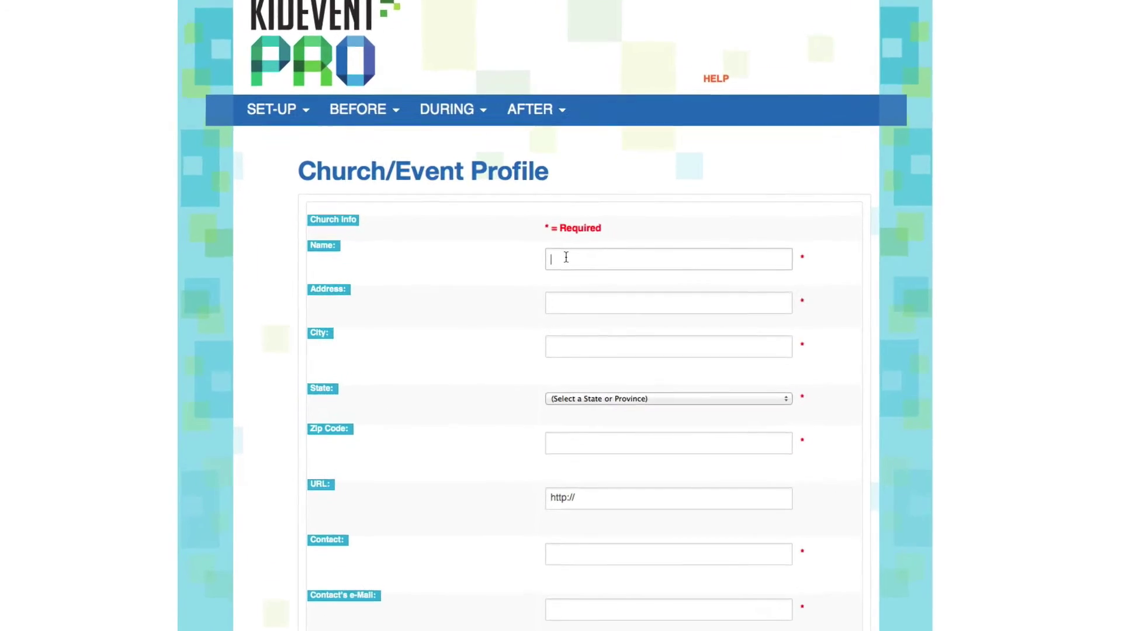
- Enter First Church of LifeWay as the church name, its street address, and Nashville as the city
type("F")
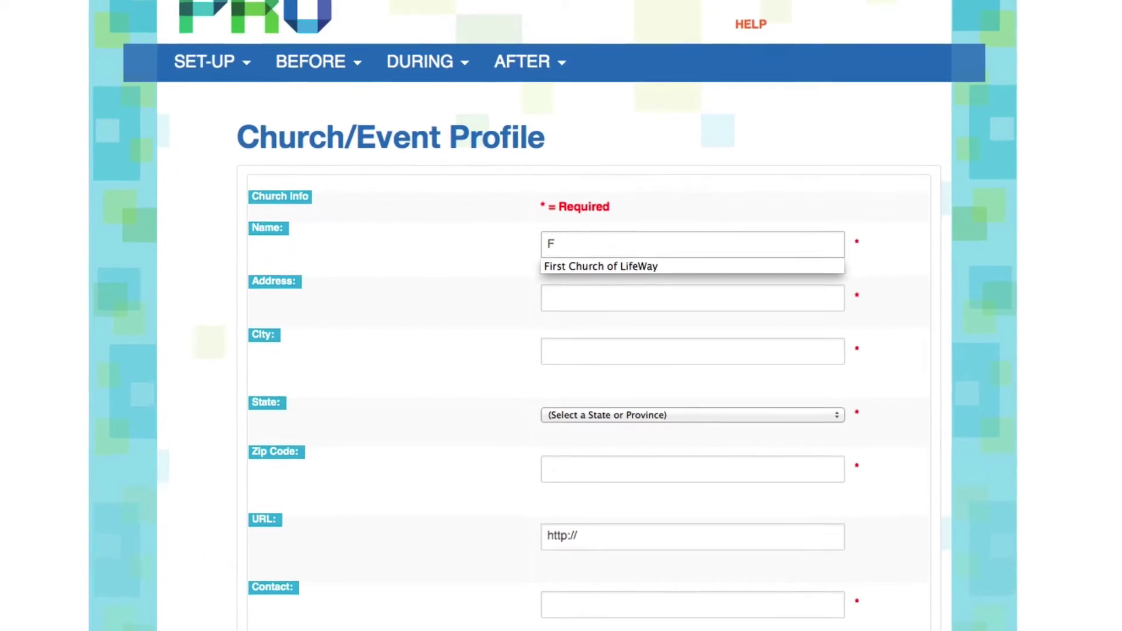
key("Down")
key("Return")
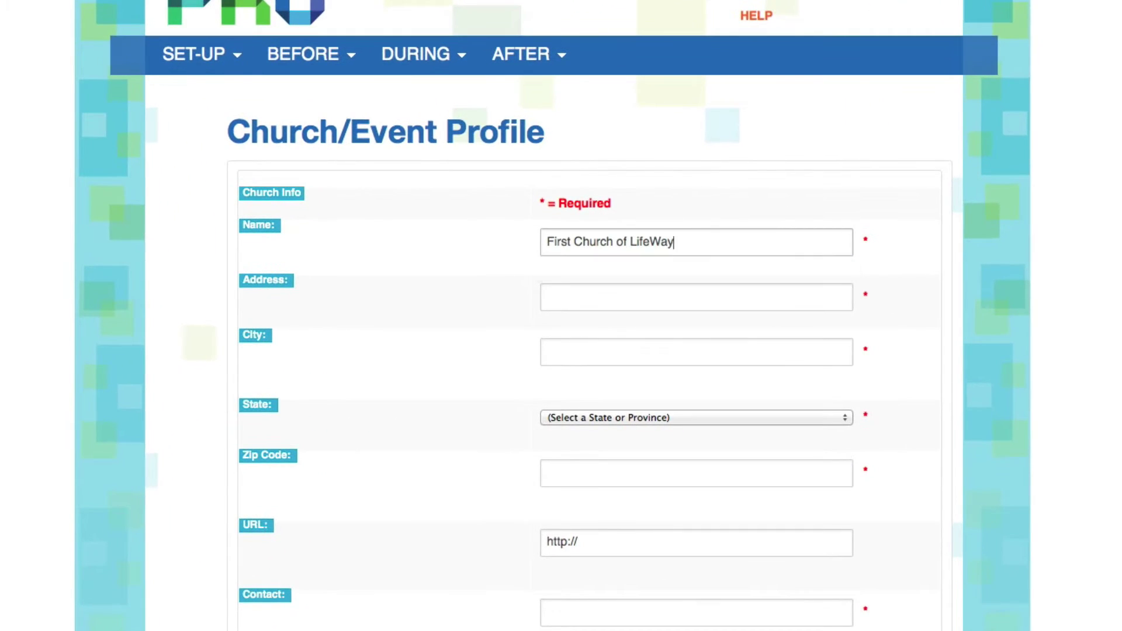
left_click(608, 294)
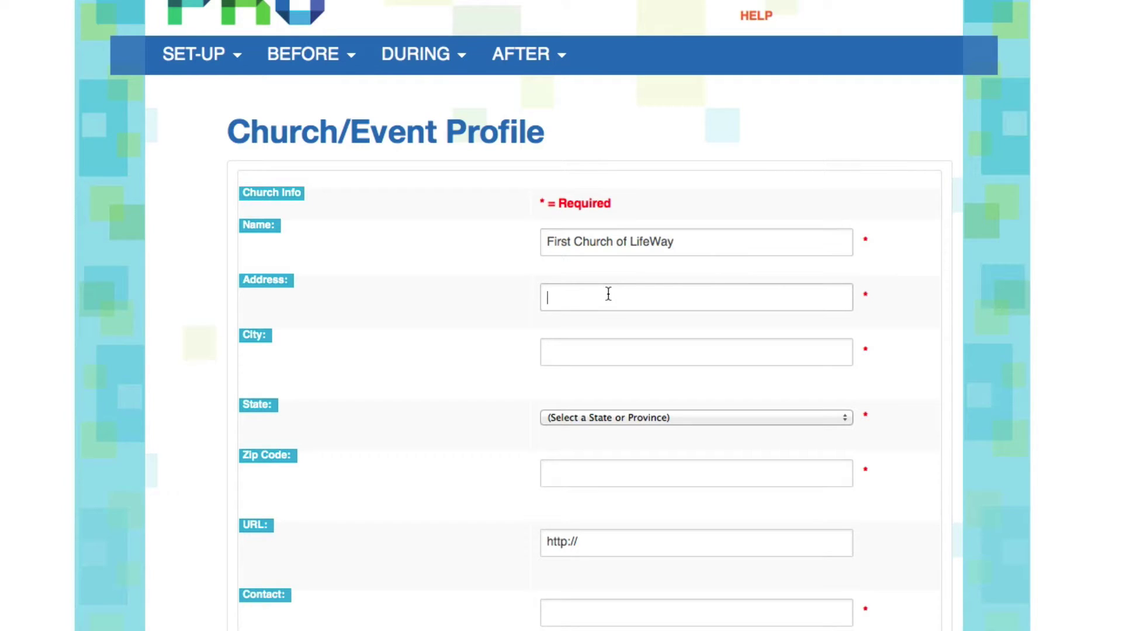
type("1")
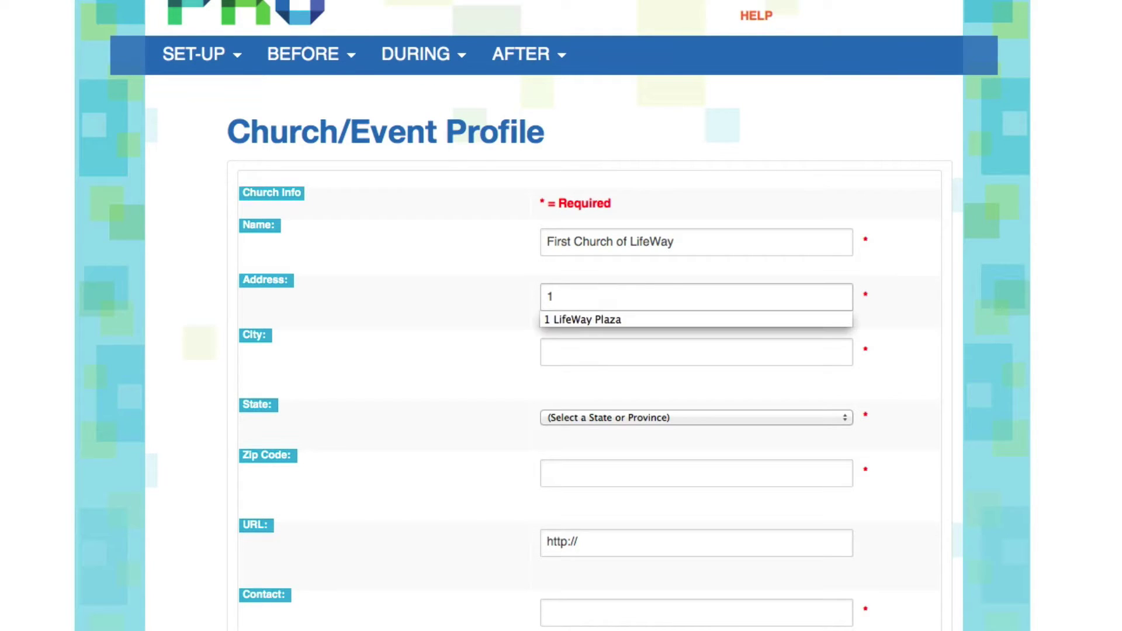
left_click(609, 322)
left_click(609, 352)
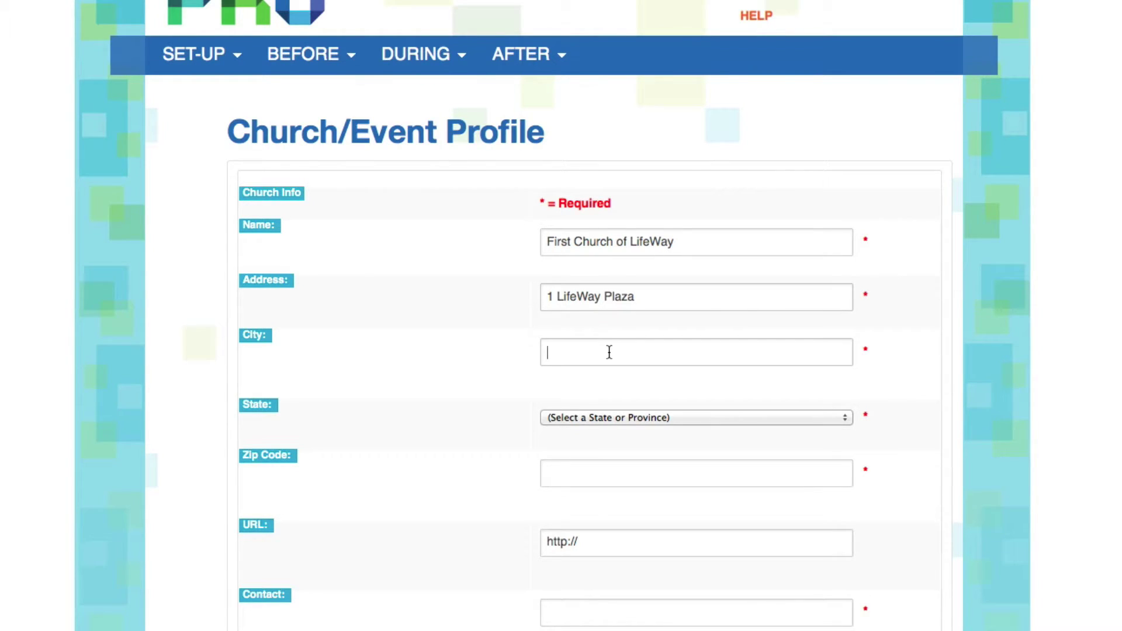
type("N")
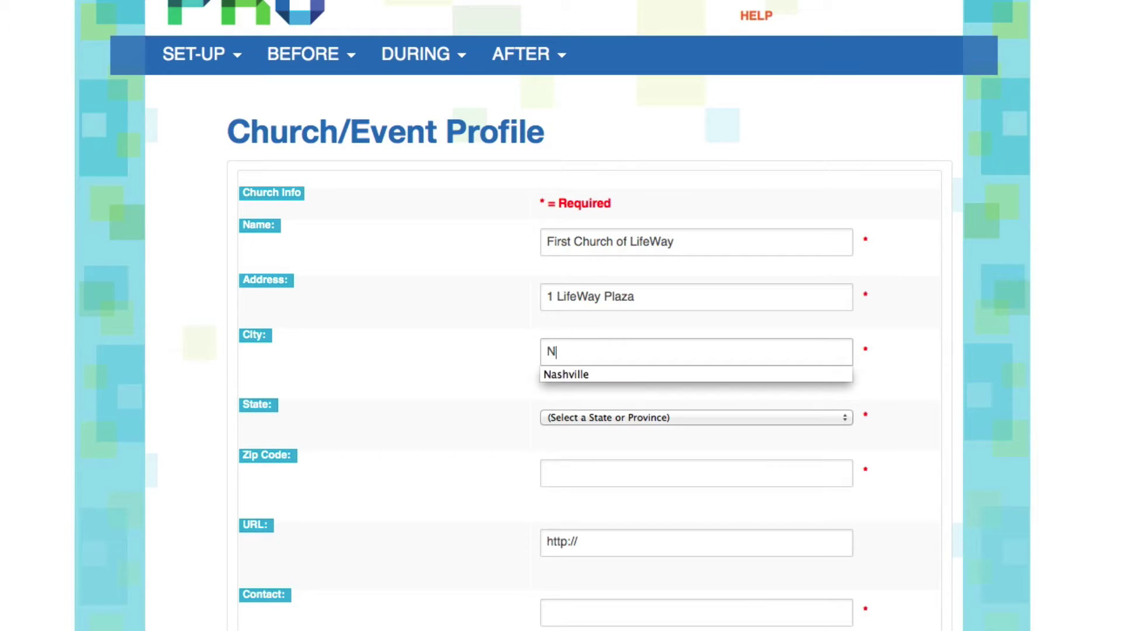
left_click(603, 374)
- Set the state to Tennessee (TN), fill in the ZIP code, and enter lifeway.com as the website
left_click(623, 416)
type("t")
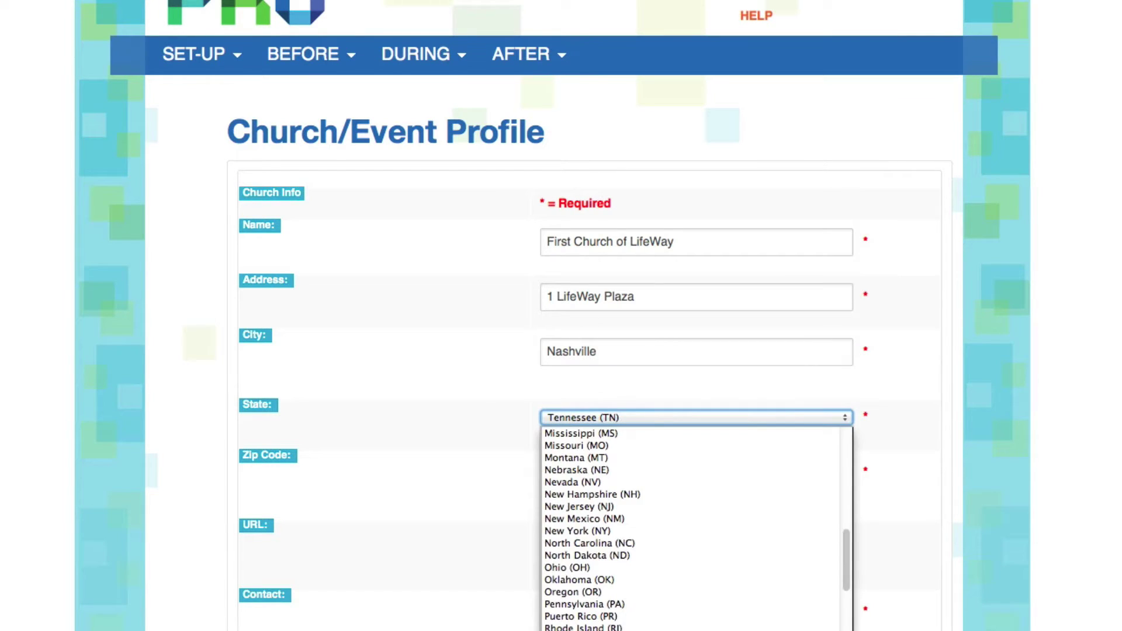
key("Return")
left_click(603, 475)
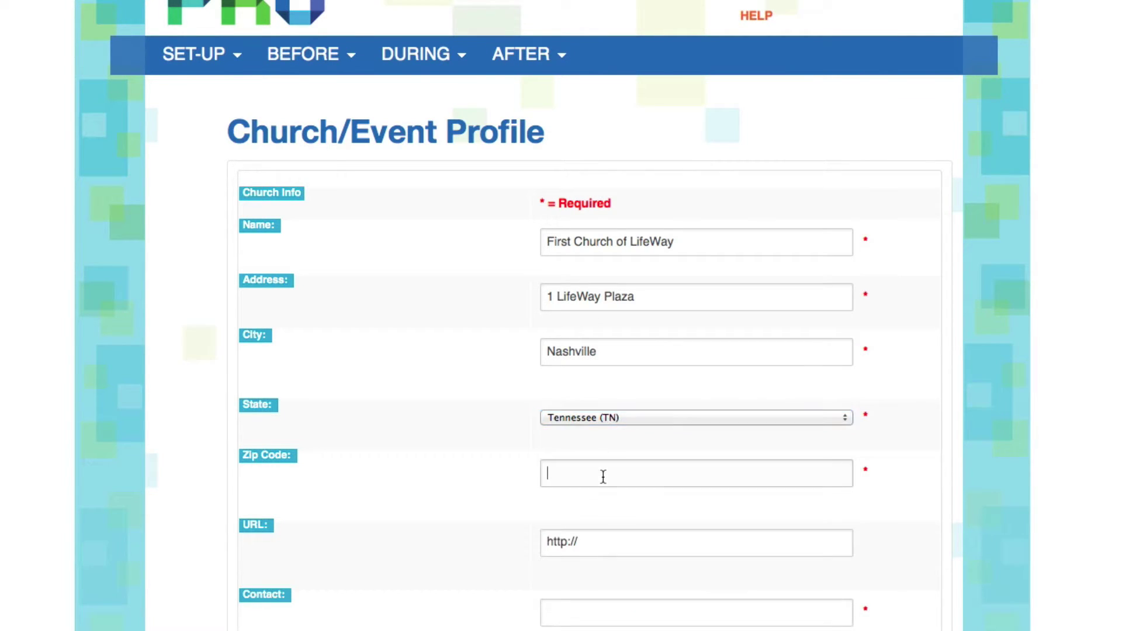
type("37")
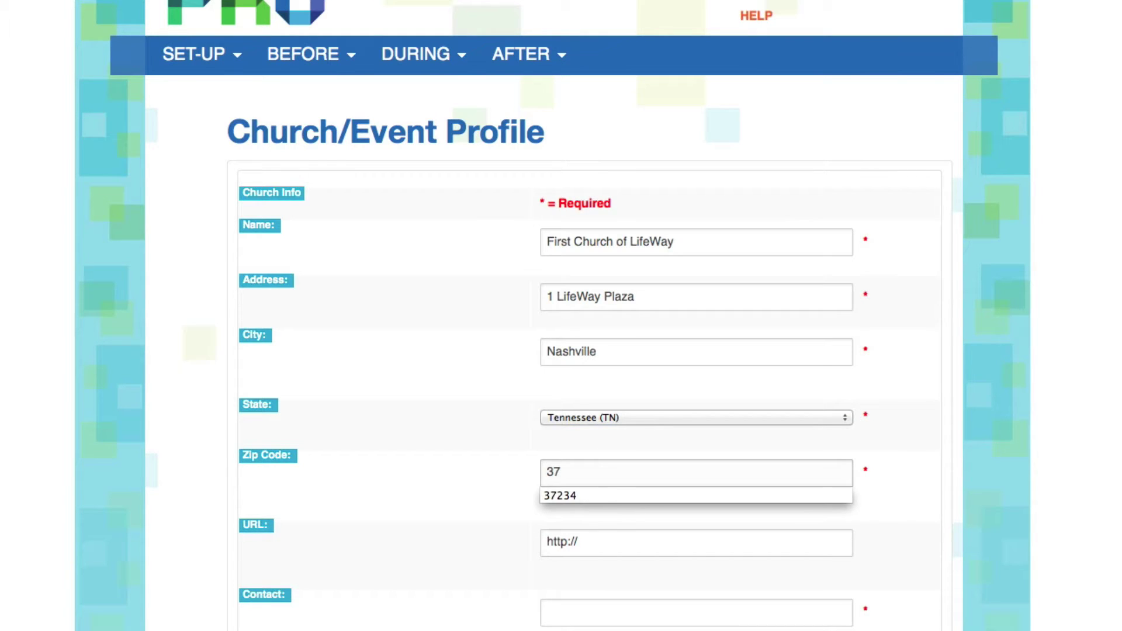
left_click(601, 497)
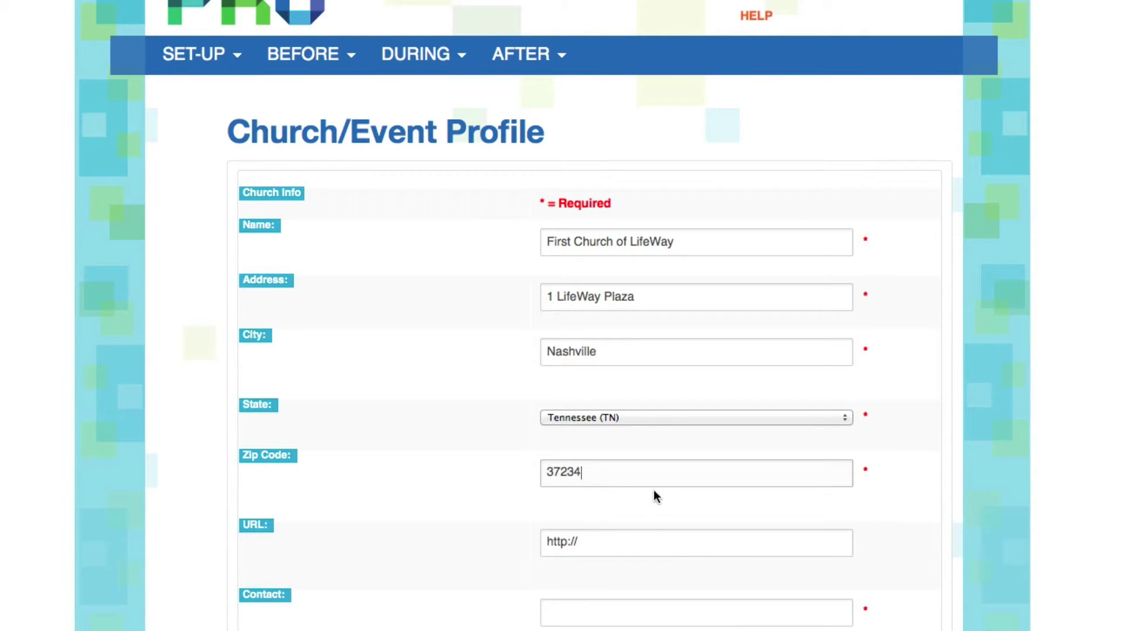
left_click(603, 543)
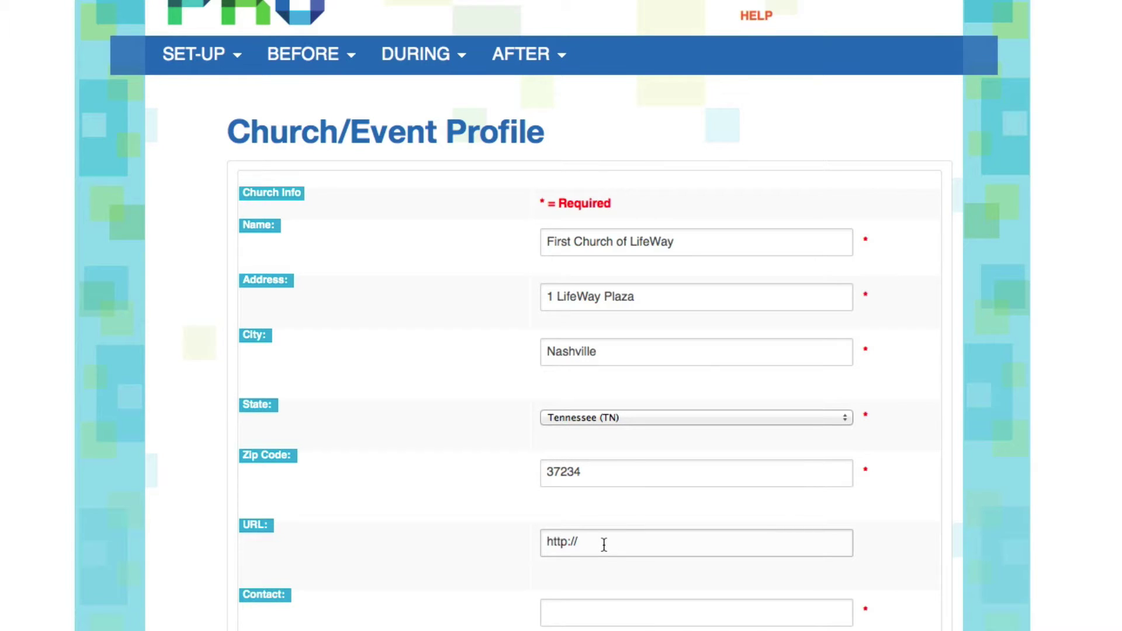
type("li")
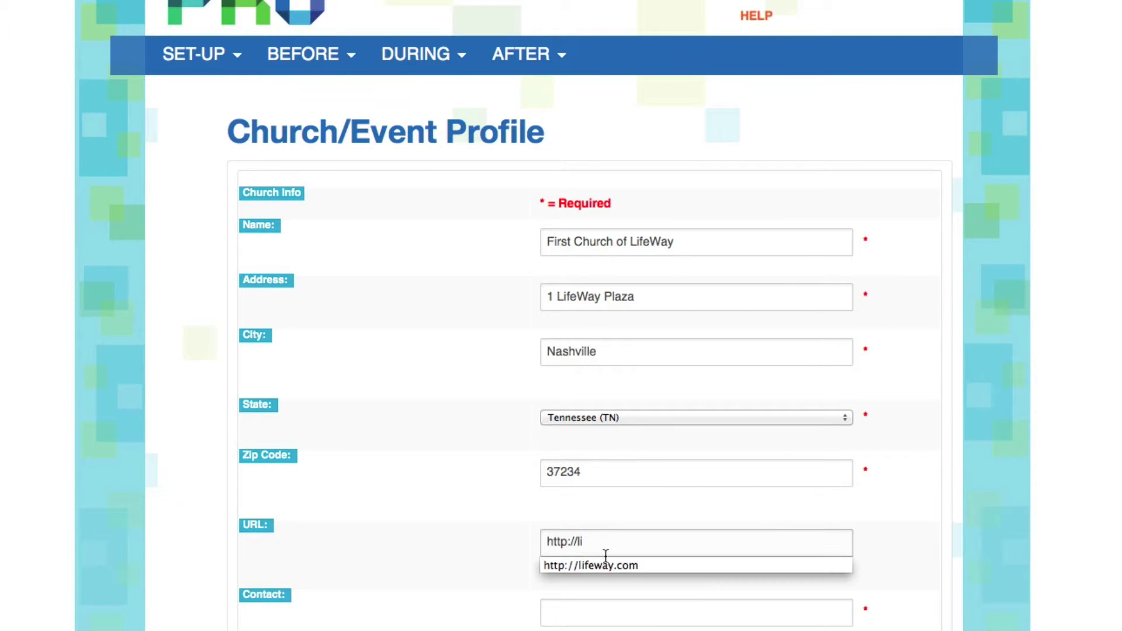
left_click(605, 562)
left_click(568, 609)
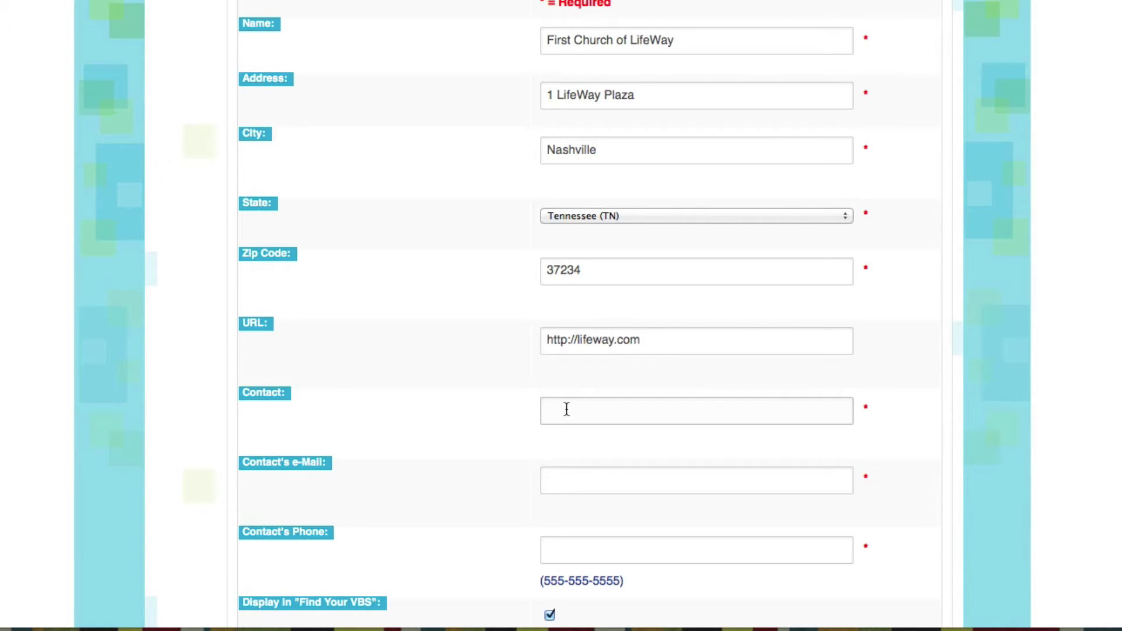
- Fill in the contact person's name, e-mail address and phone number from the suggested entries
type("R")
left_click(562, 437)
left_click(573, 482)
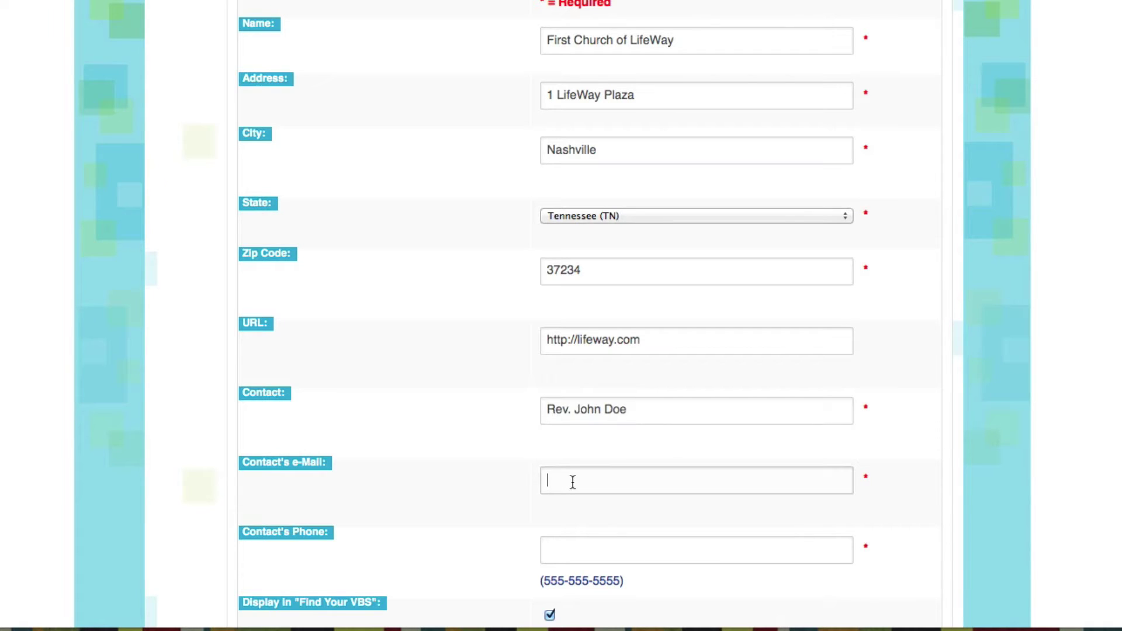
type("su")
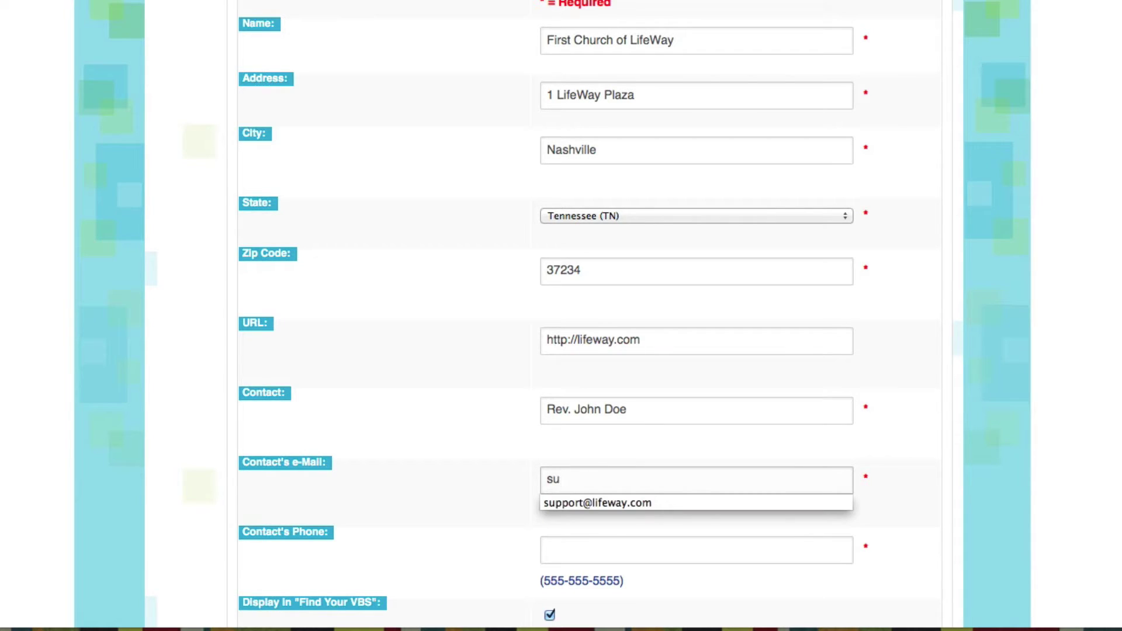
left_click(562, 503)
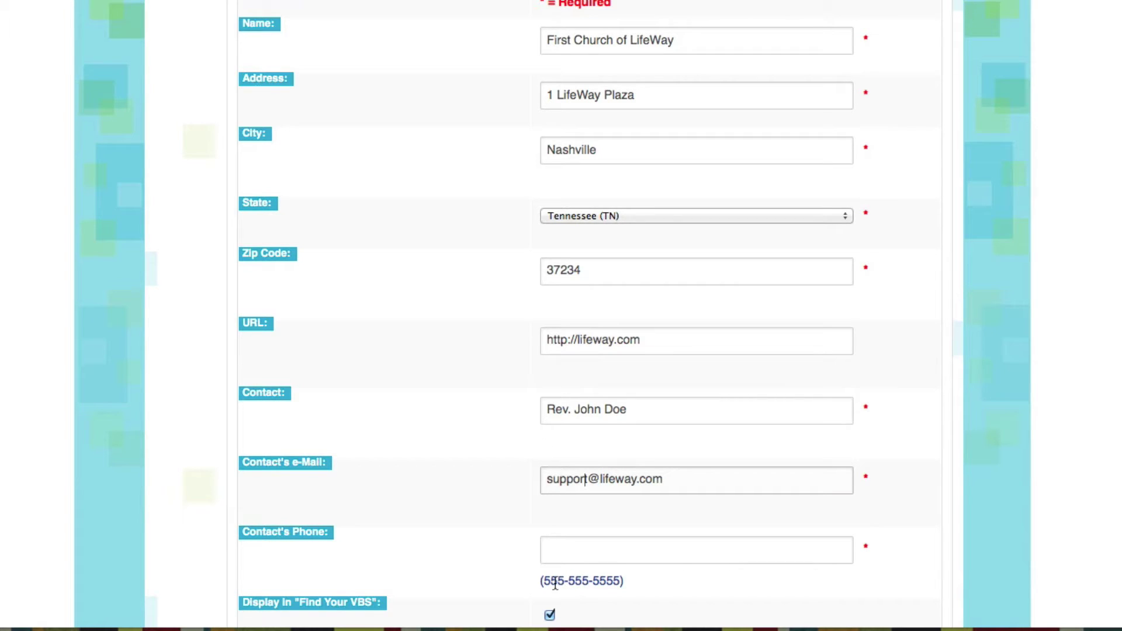
left_click(582, 550)
type("615")
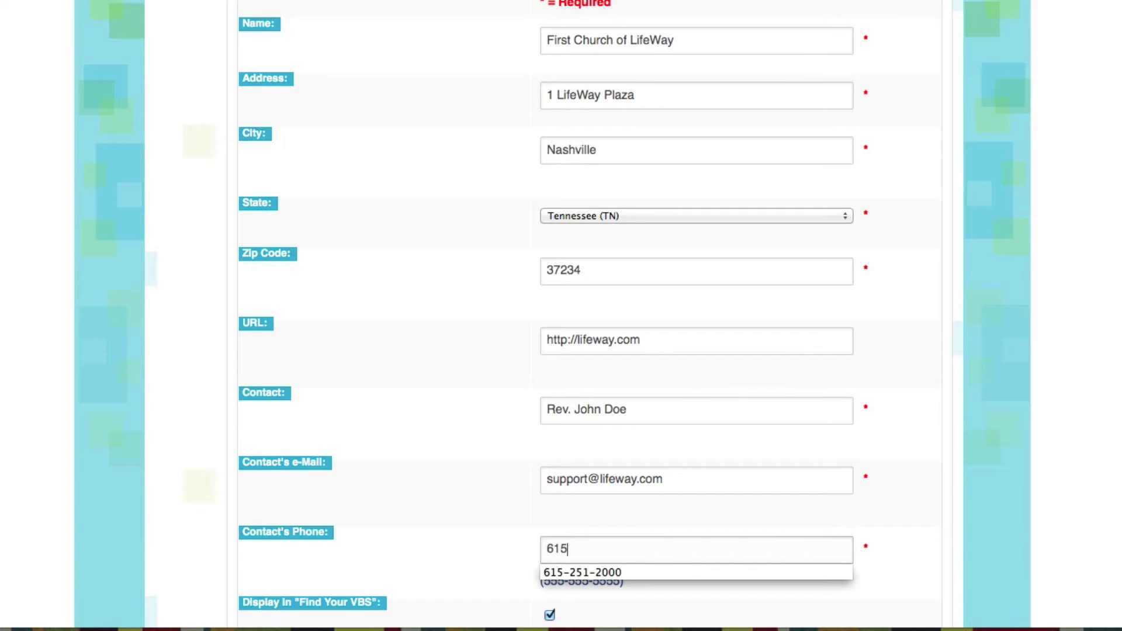
left_click(577, 572)
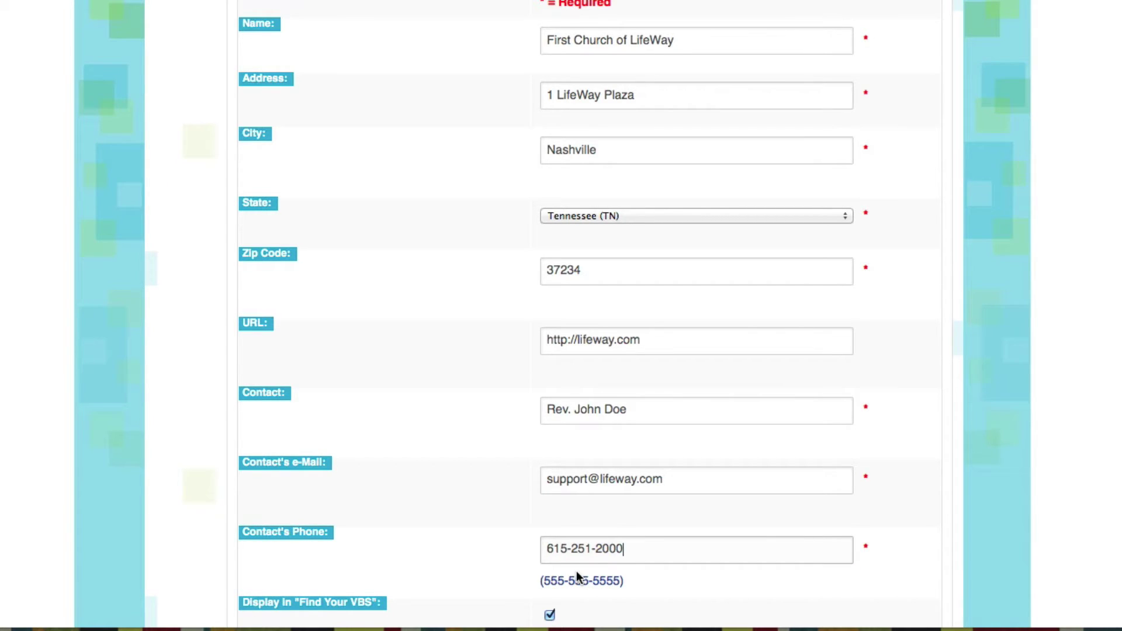
scroll(493, 509, "down", 15)
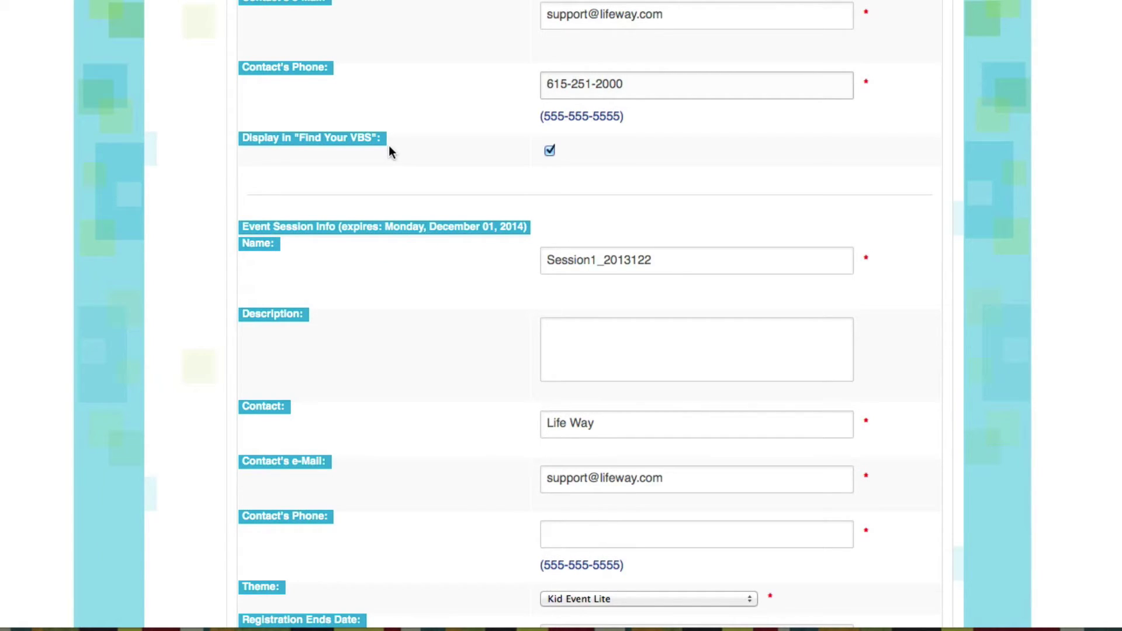
left_click(550, 153)
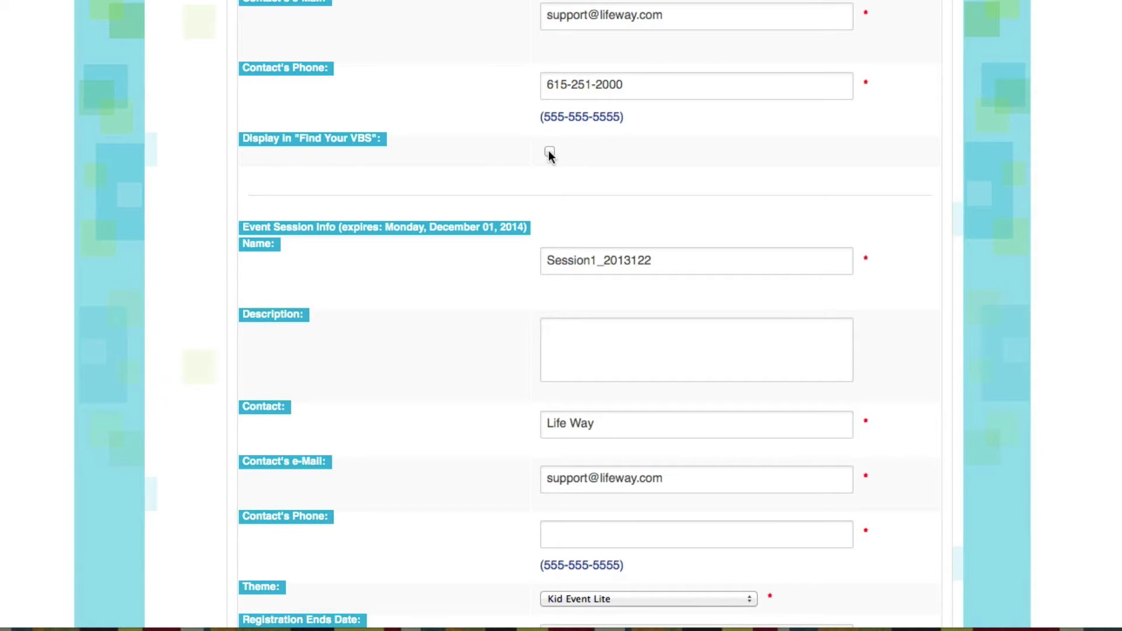
left_click(549, 152)
- Rename the session 'This Awesome Event' with description 'This is a really awesome event you will not want to miss!'
scroll(328, 140, "down", 5)
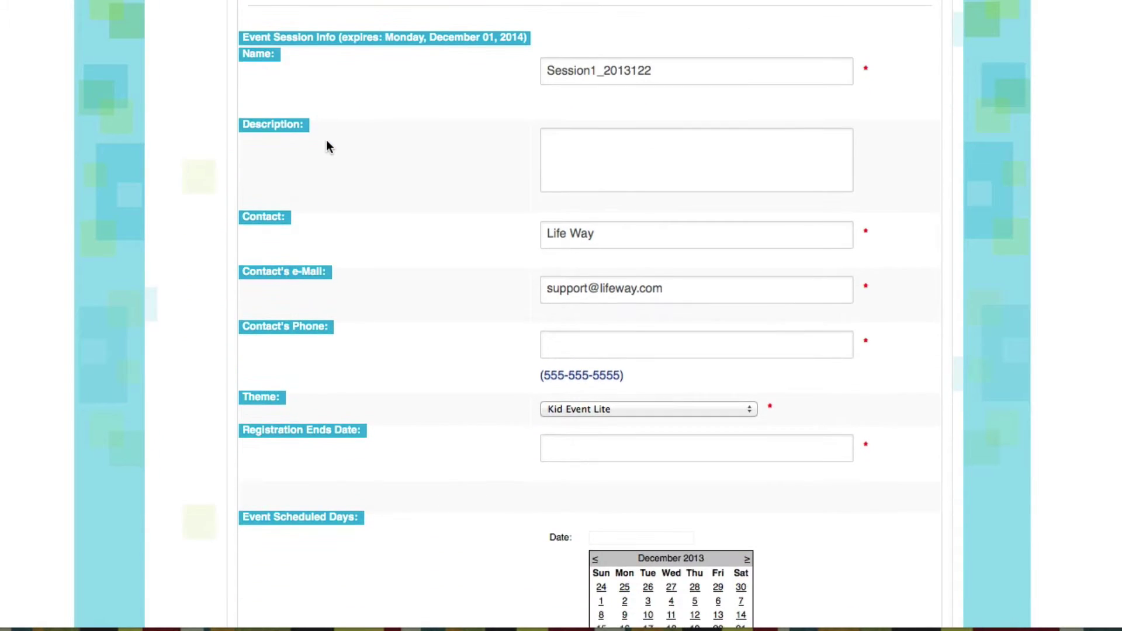
scroll(326, 138, "down", 4)
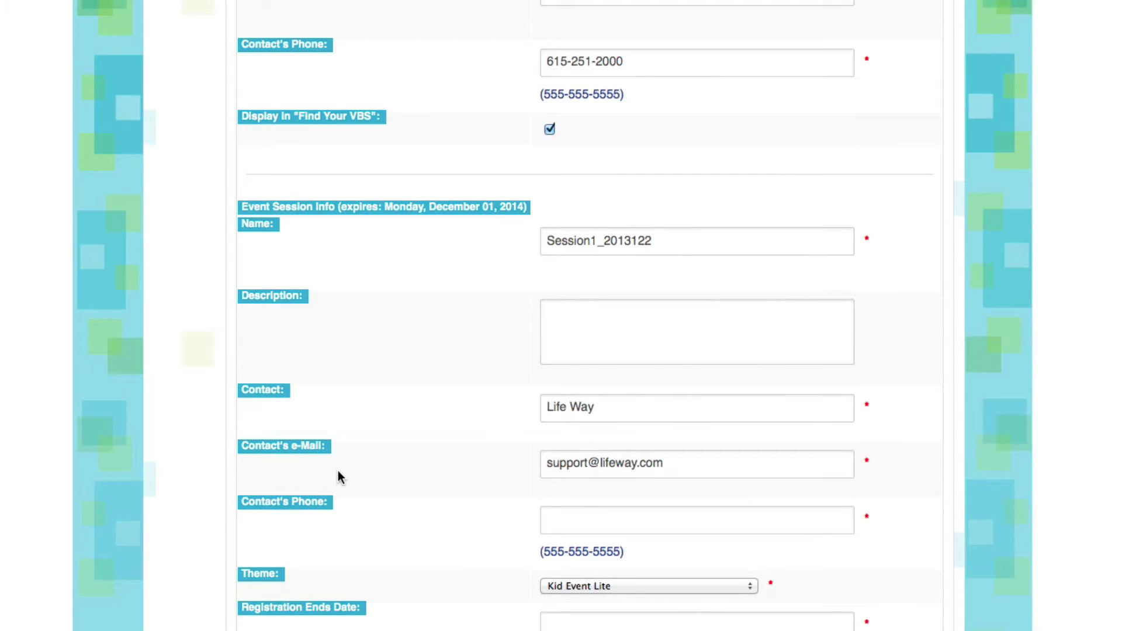
scroll(338, 471, "down", 3)
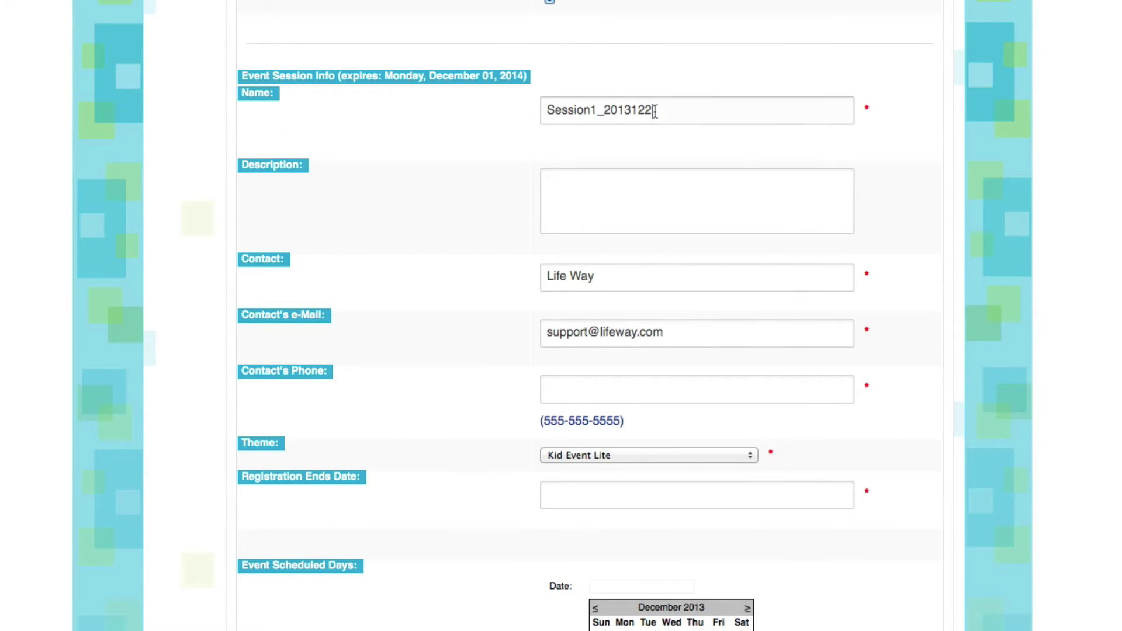
left_click_drag(658, 110, 520, 108)
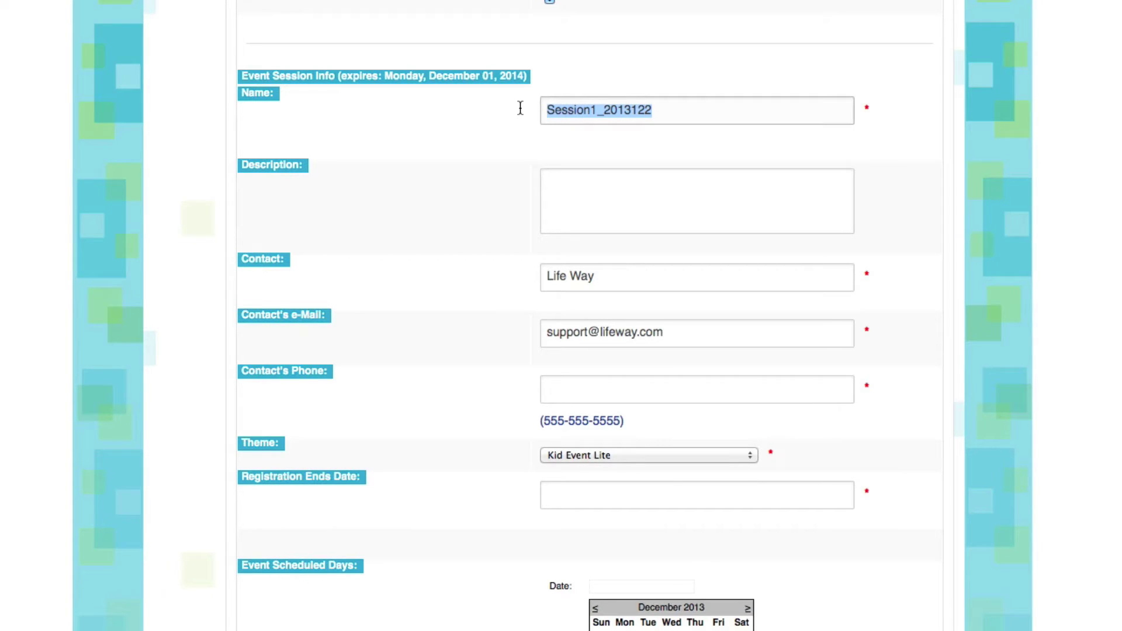
type("This")
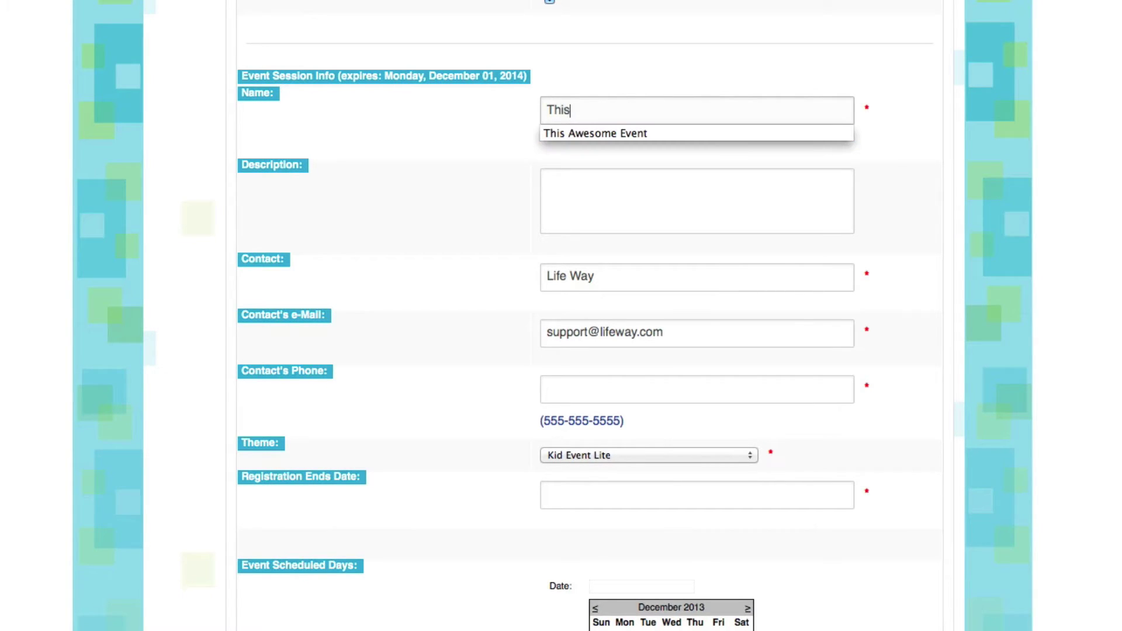
key("Down")
key("Return")
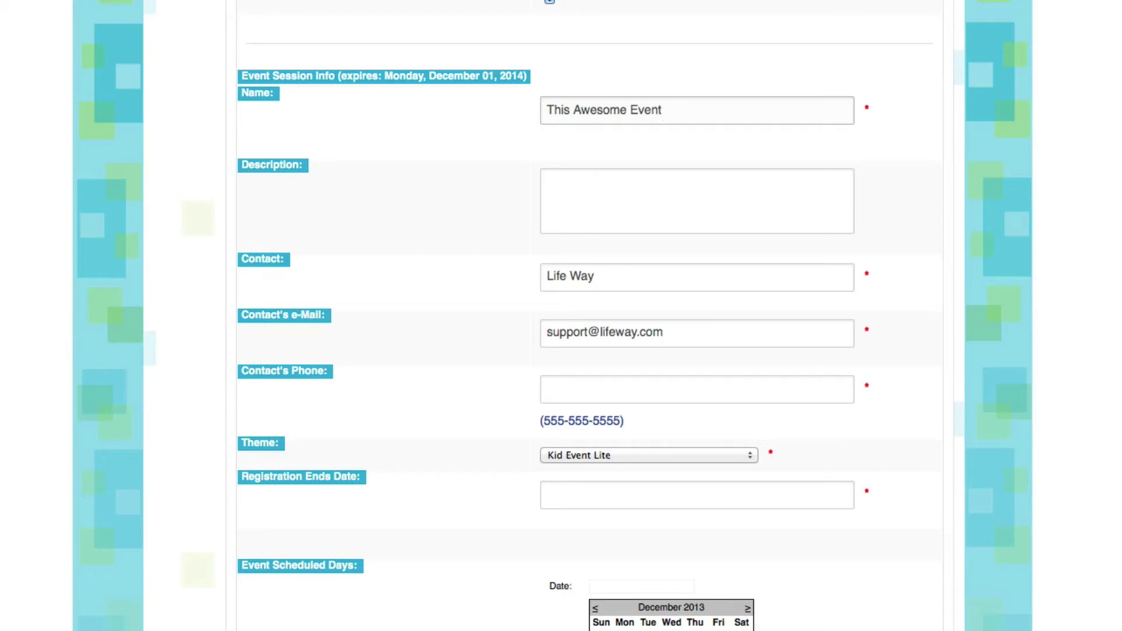
left_click(548, 182)
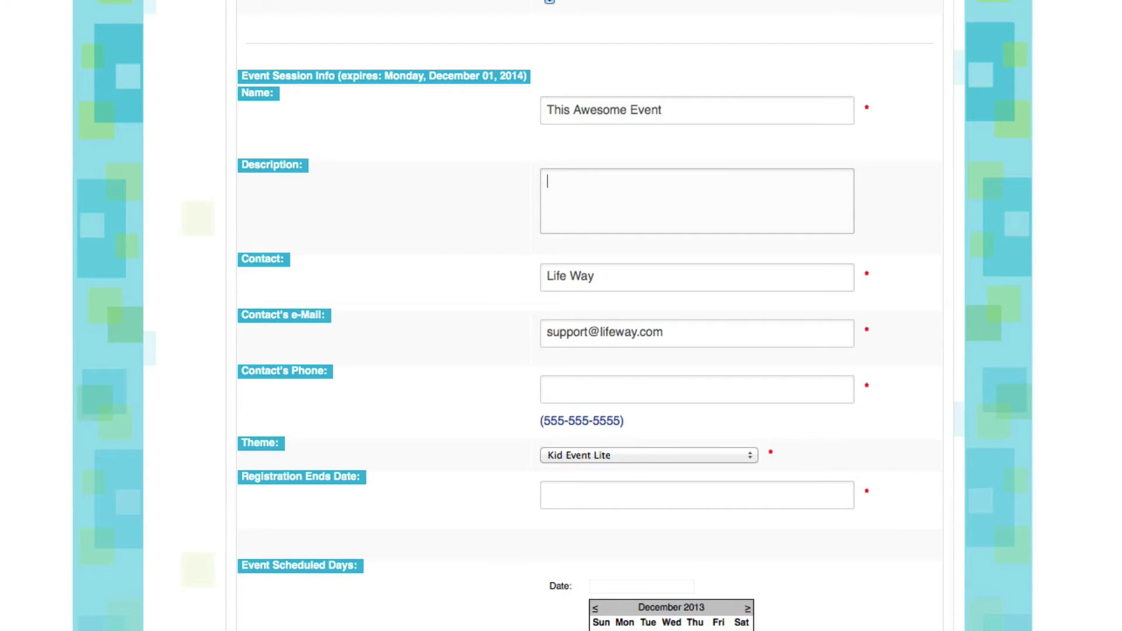
type("This is a")
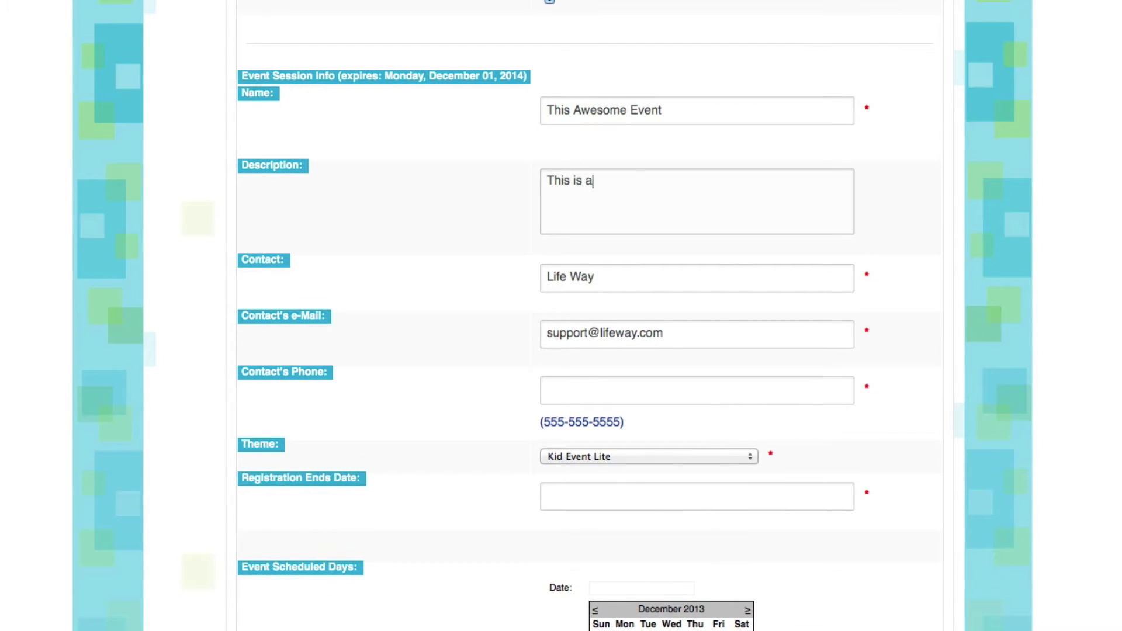
type(" really awesome event you ")
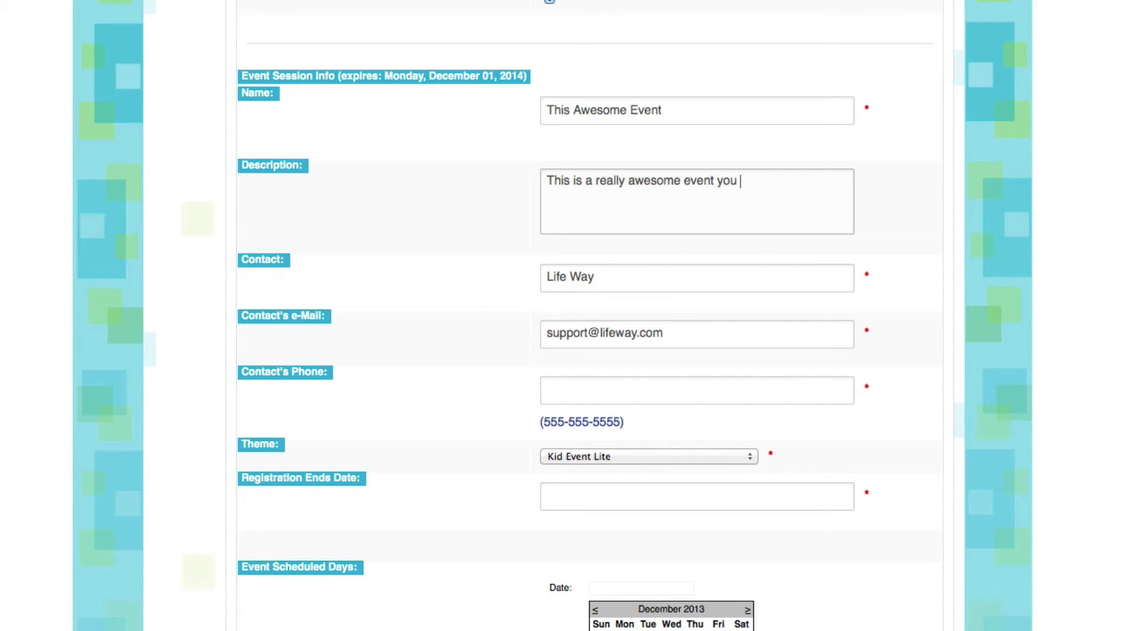
type("will not want to miss")
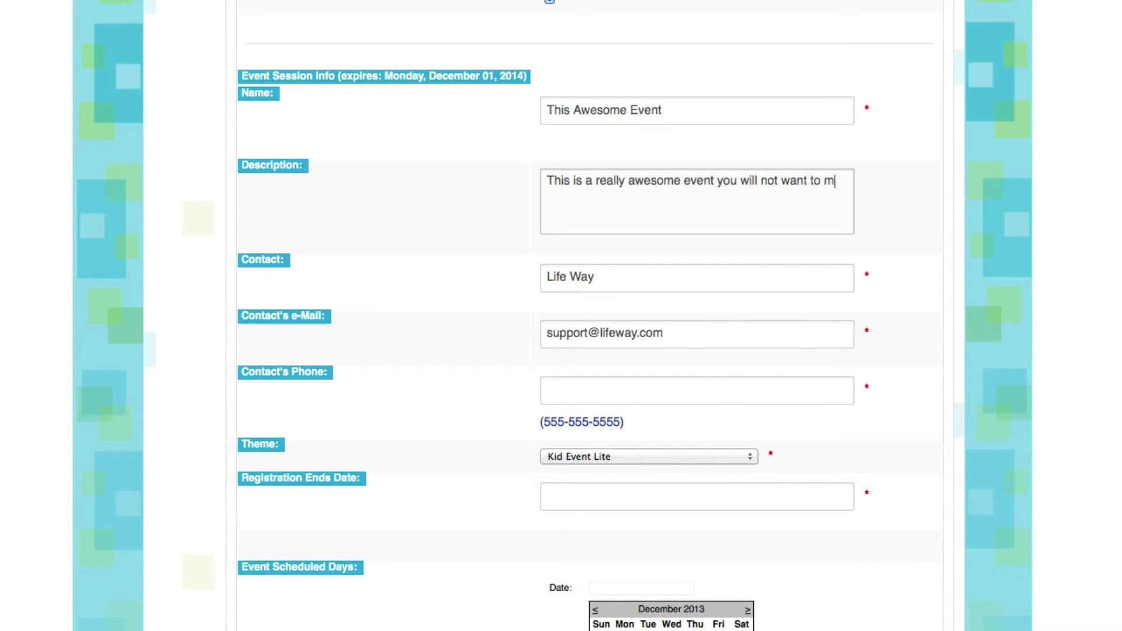
type("!")
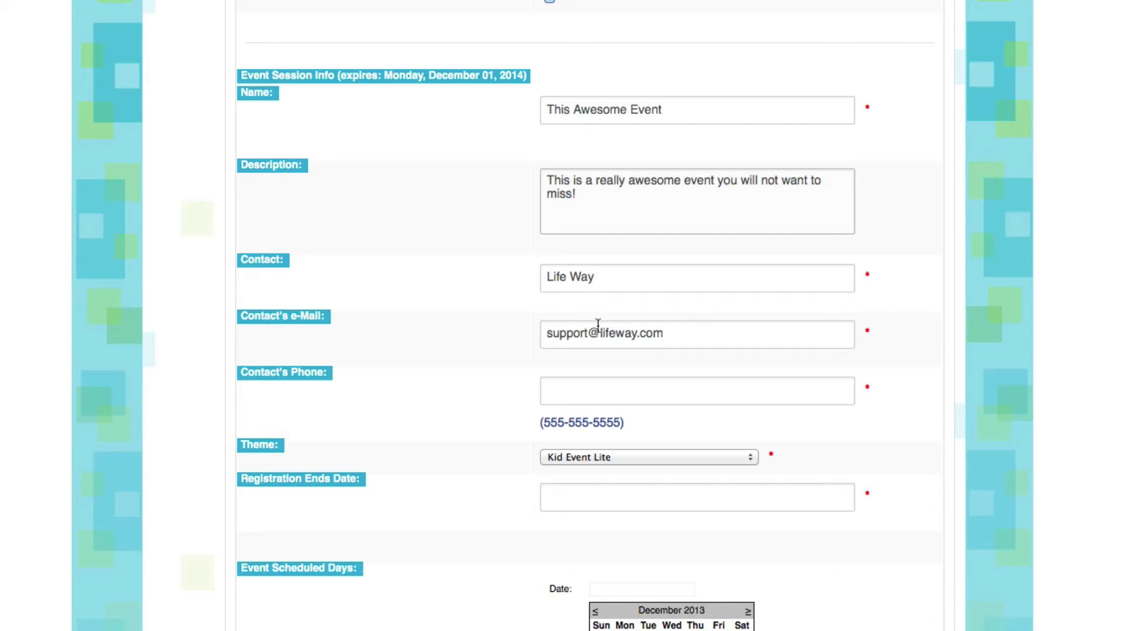
- Fill in the contact phone and set the registration end date to 12/31/2014
left_click(582, 391)
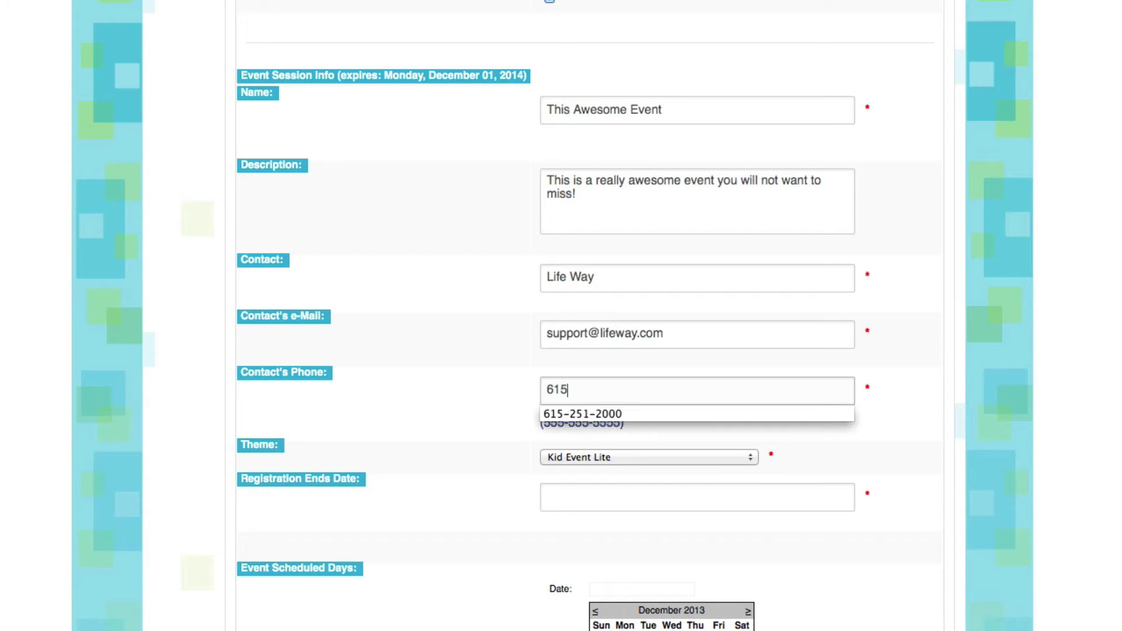
left_click(584, 414)
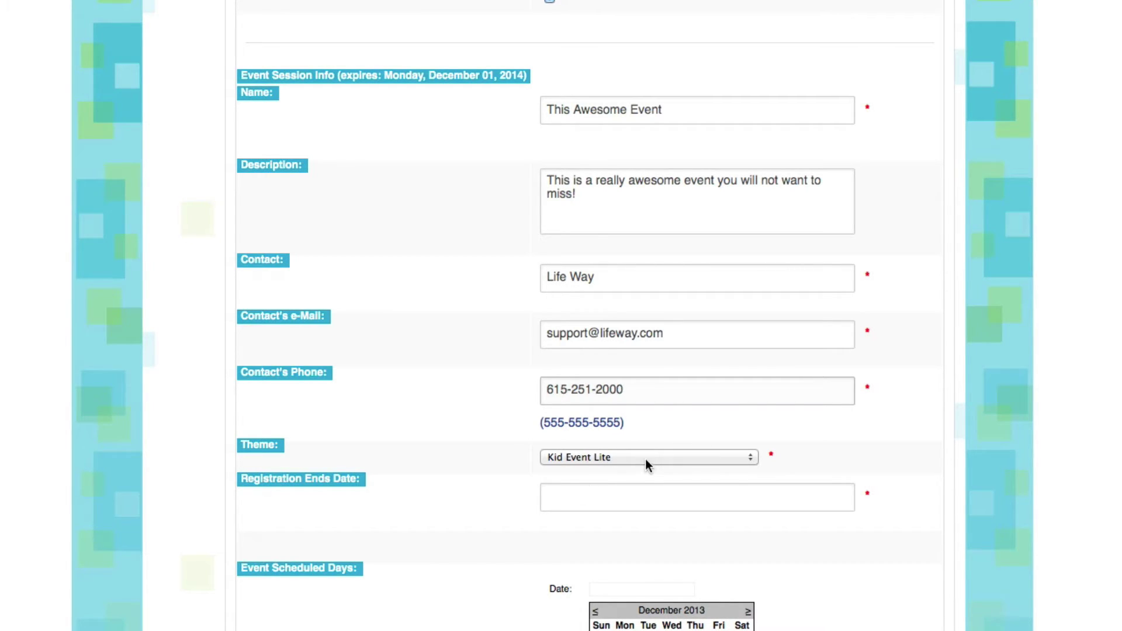
left_click(605, 496)
type("12")
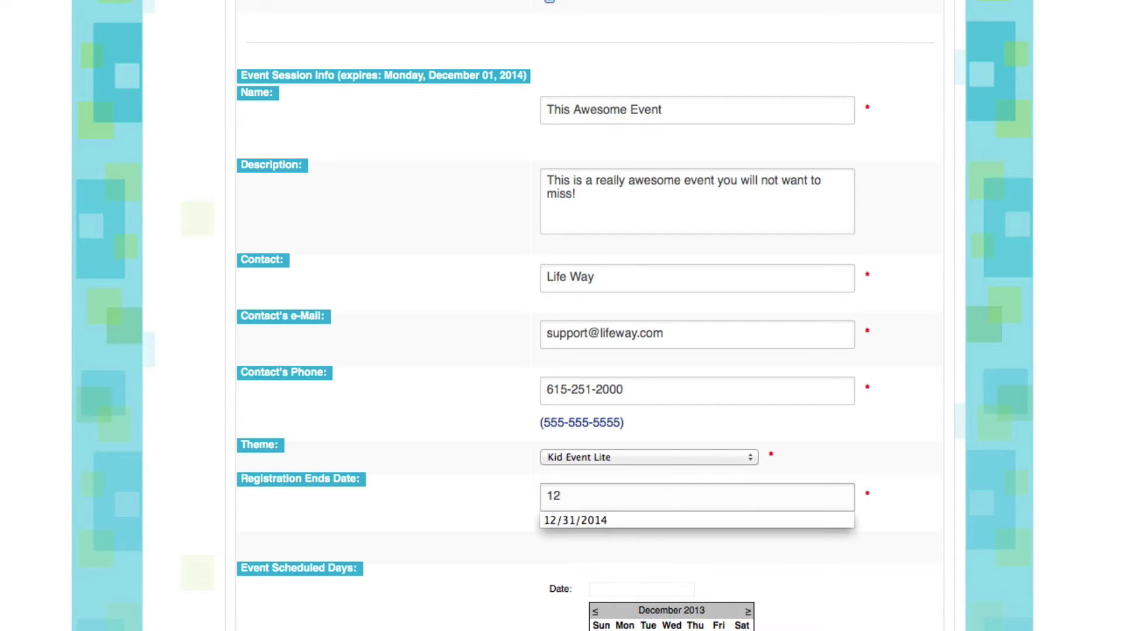
left_click(608, 524)
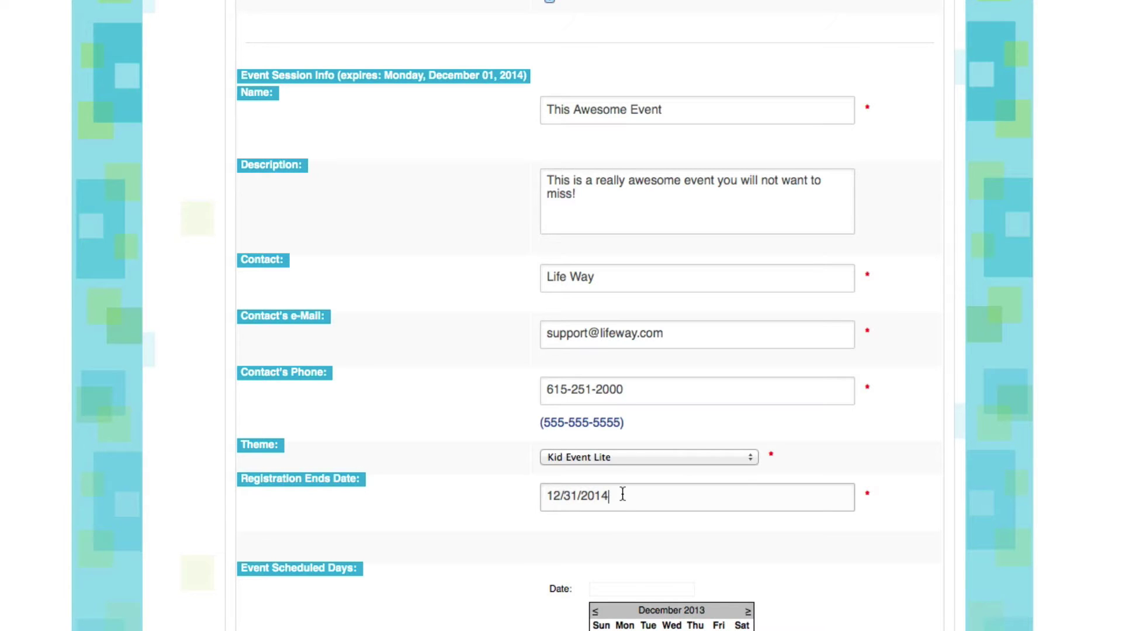
- Page the Event Scheduled Days calendar forward to March 2014 and select March 19
scroll(628, 502, "down", 1)
scroll(629, 504, "down", 10)
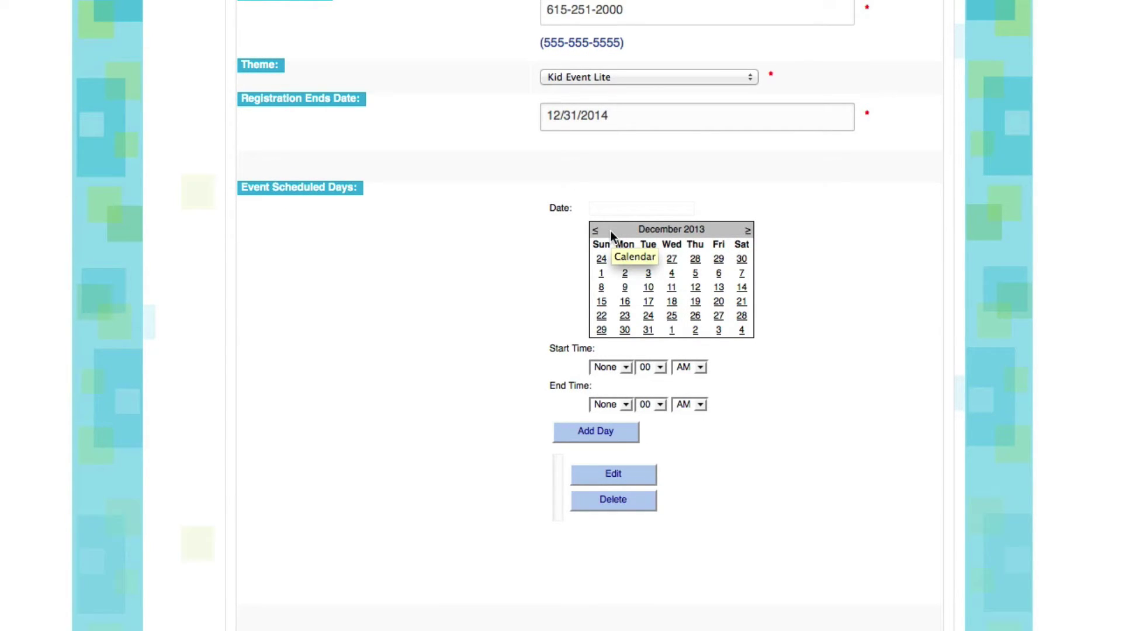
left_click(746, 230)
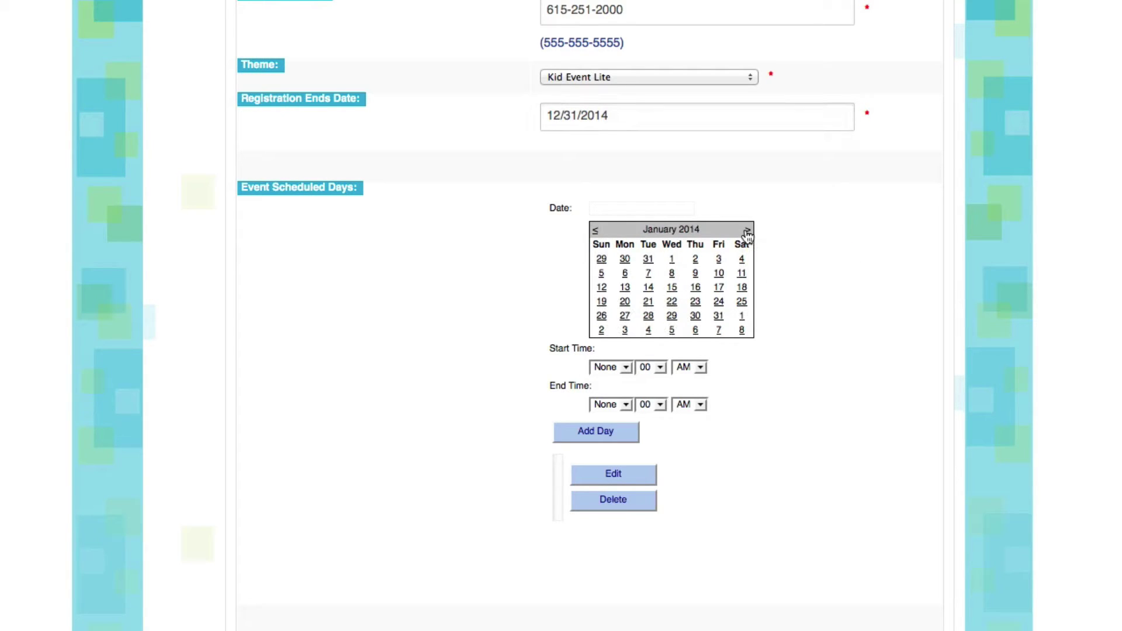
left_click(746, 231)
left_click(747, 231)
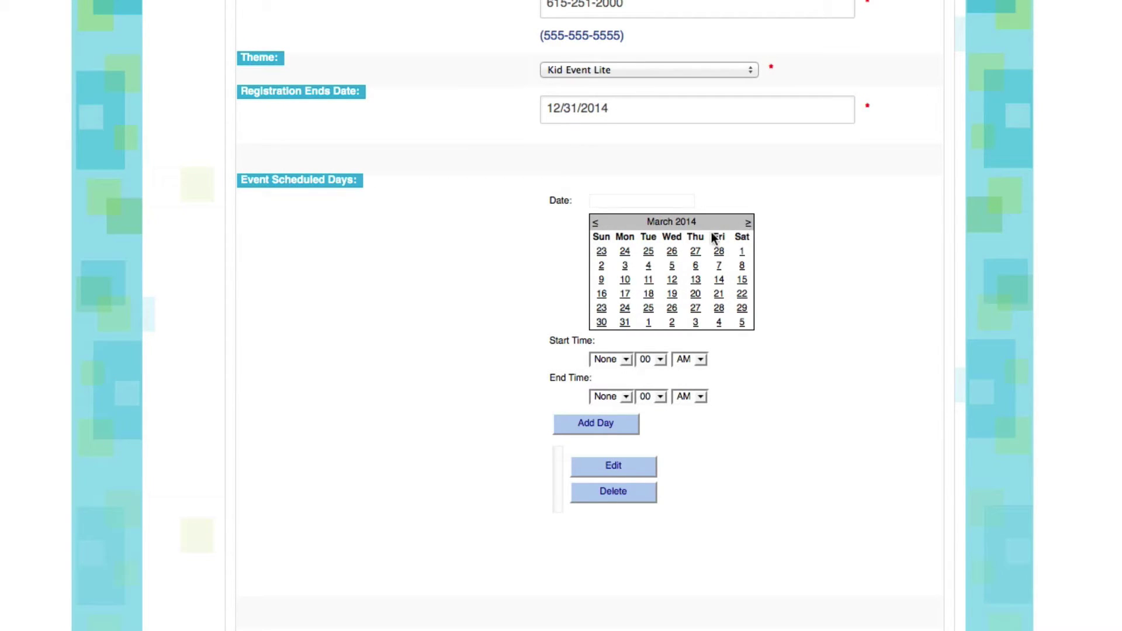
left_click(672, 296)
- Give March 19 a 8:00 AM to 12:00 PM time and add it as a scheduled day
left_click(624, 364)
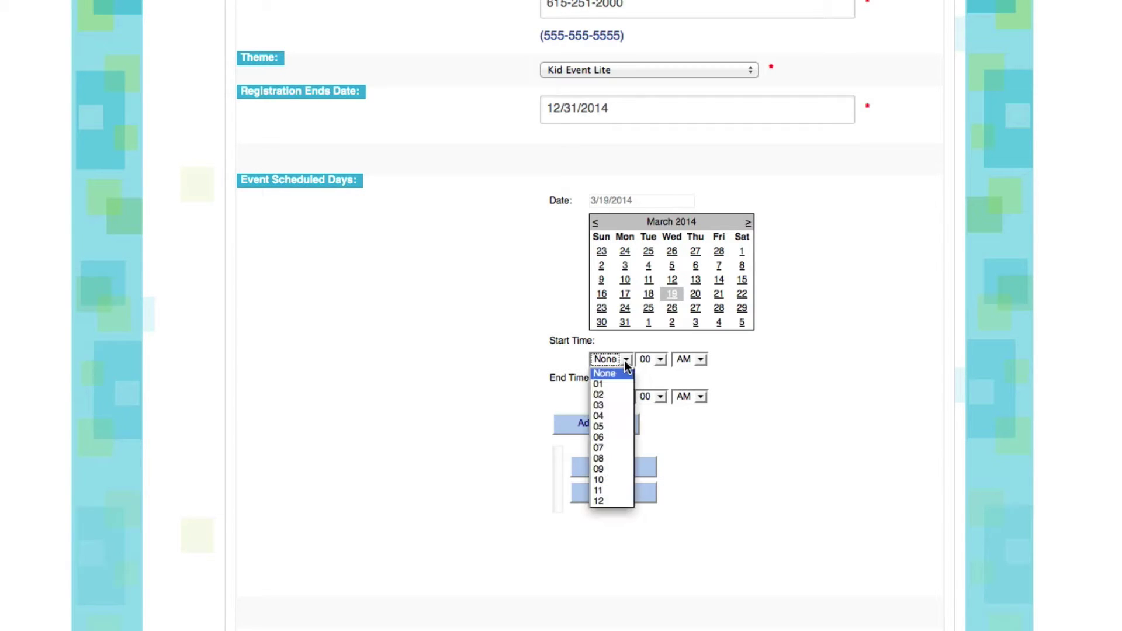
left_click(612, 458)
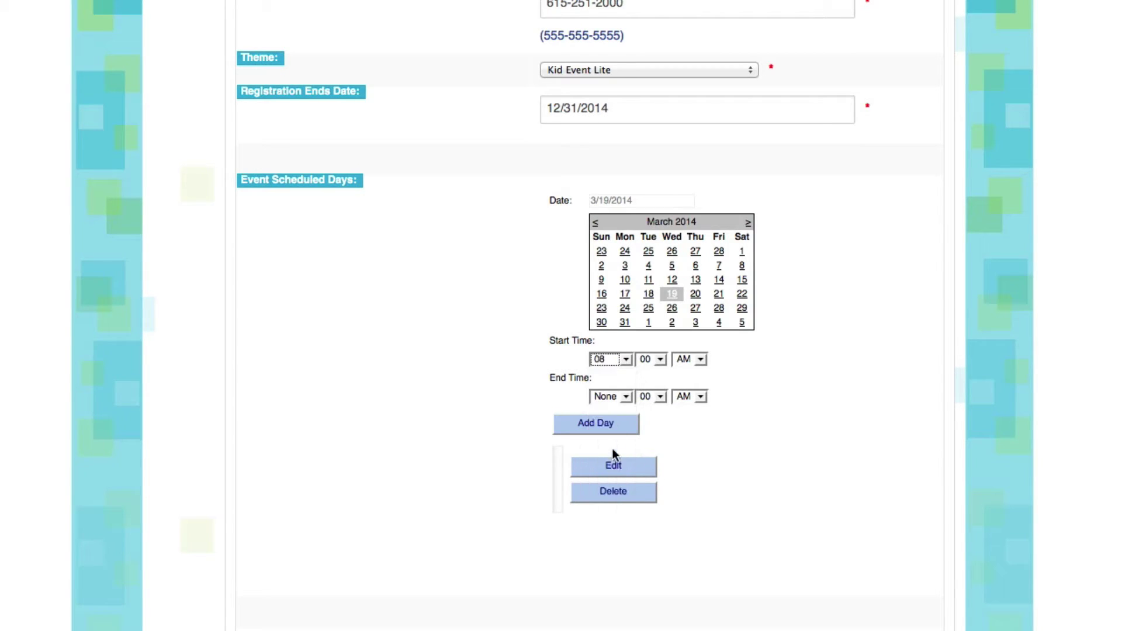
left_click(623, 396)
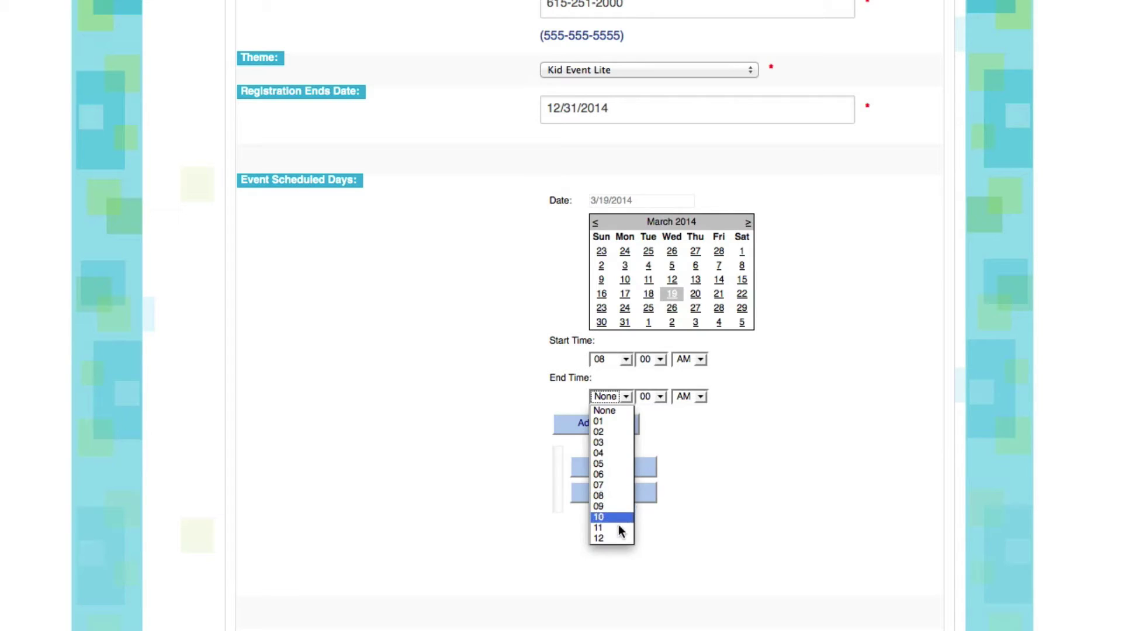
left_click(613, 539)
left_click(701, 397)
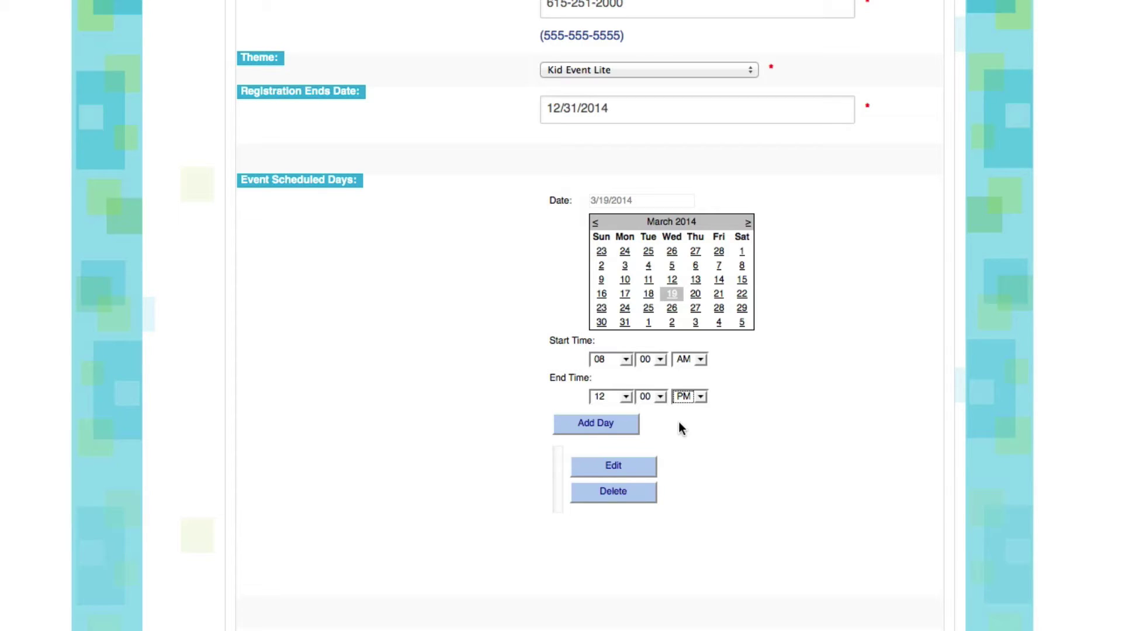
left_click(597, 424)
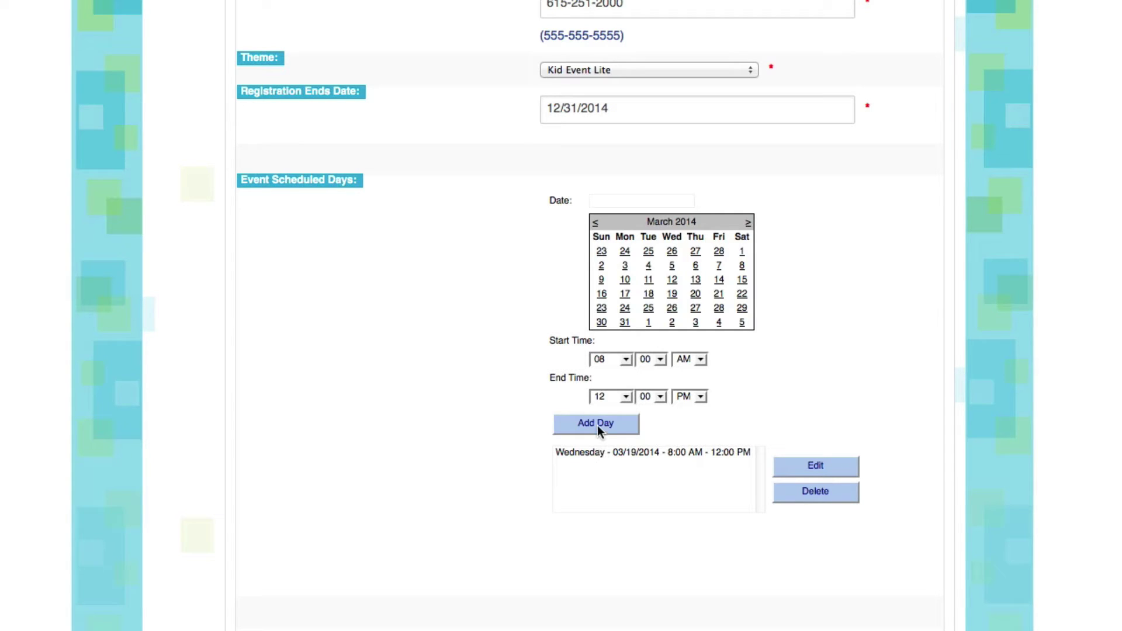
left_click(695, 294)
- Add Thursday 03/20/2014 and Friday 03/21/2014 as scheduled days, each 8:00 AM–12:00 PM
left_click(612, 430)
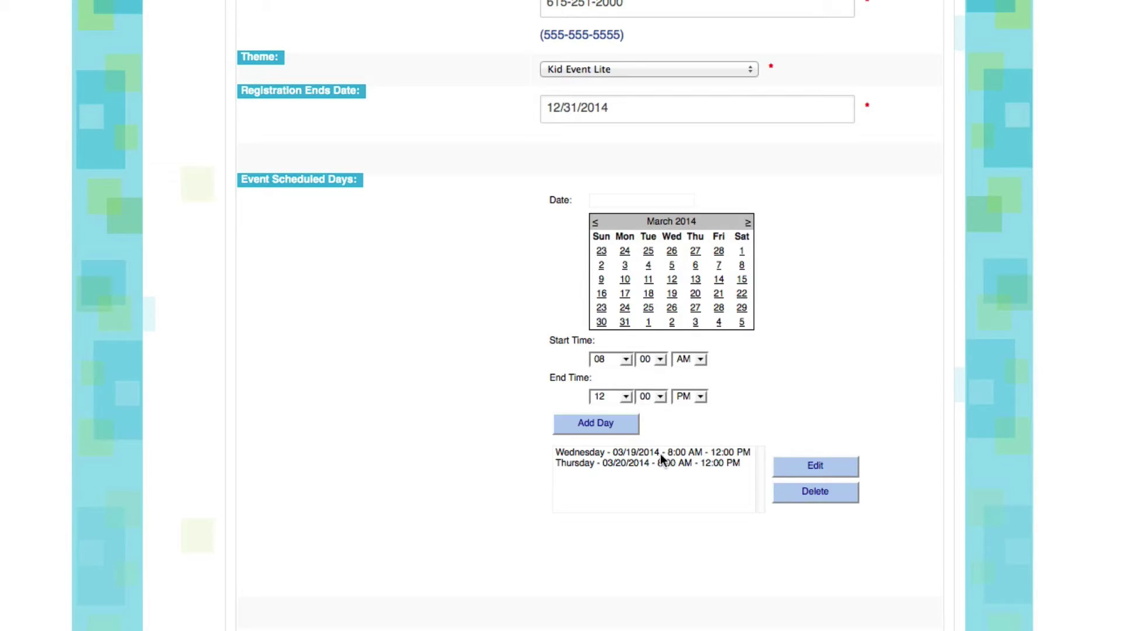
left_click(719, 295)
left_click(613, 423)
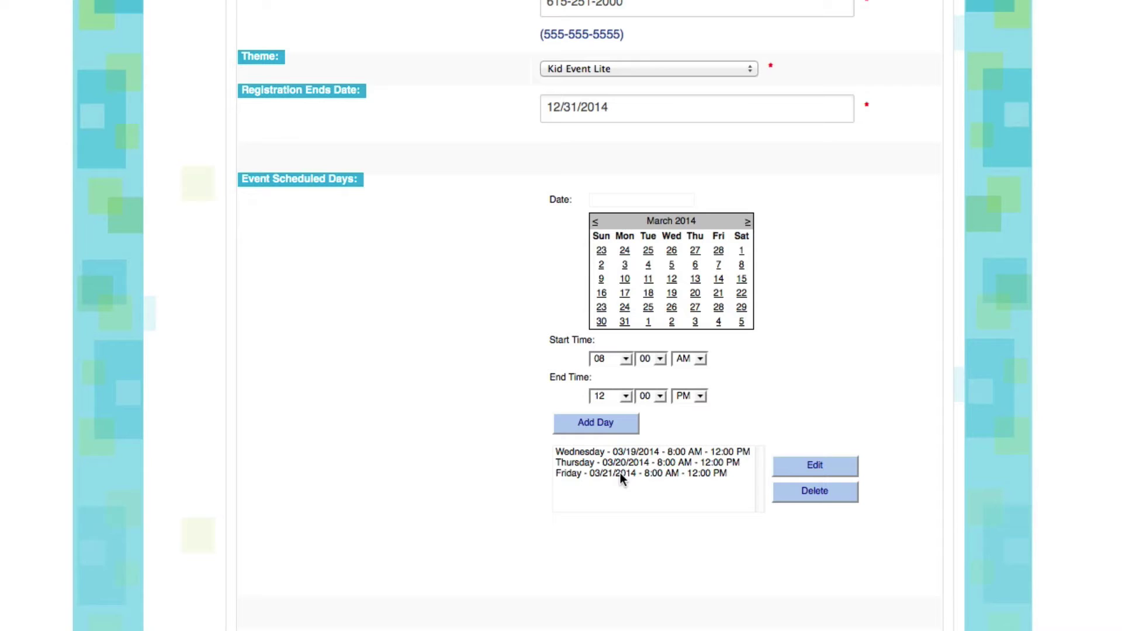
- Change Wednesday 03/19/2014 to end at 5:00 PM instead of noon
left_click(623, 452)
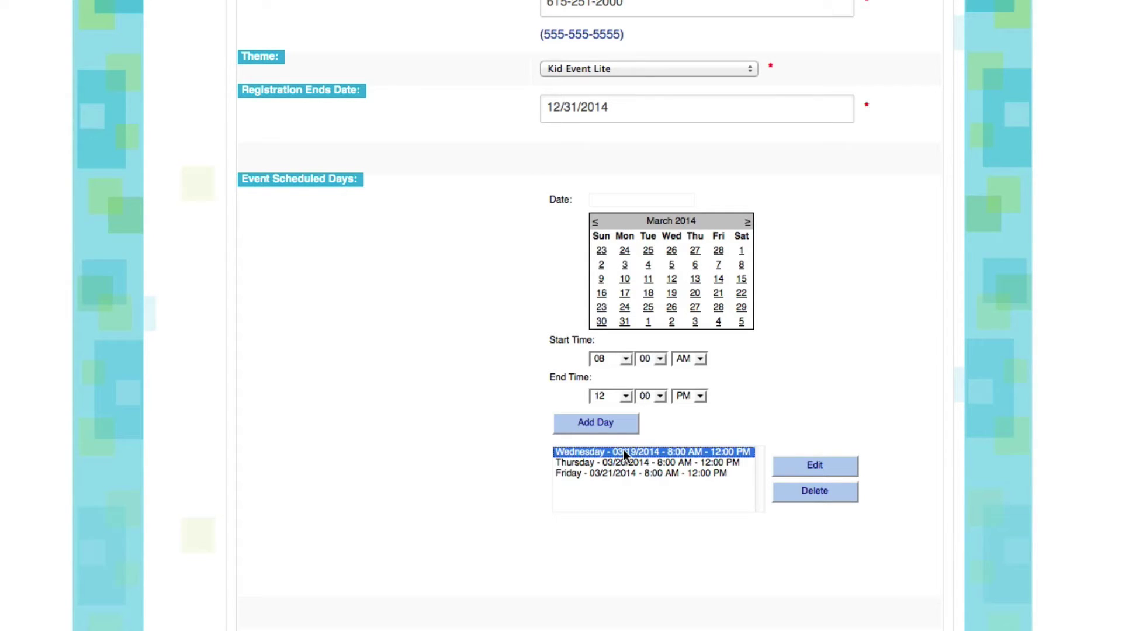
left_click(819, 465)
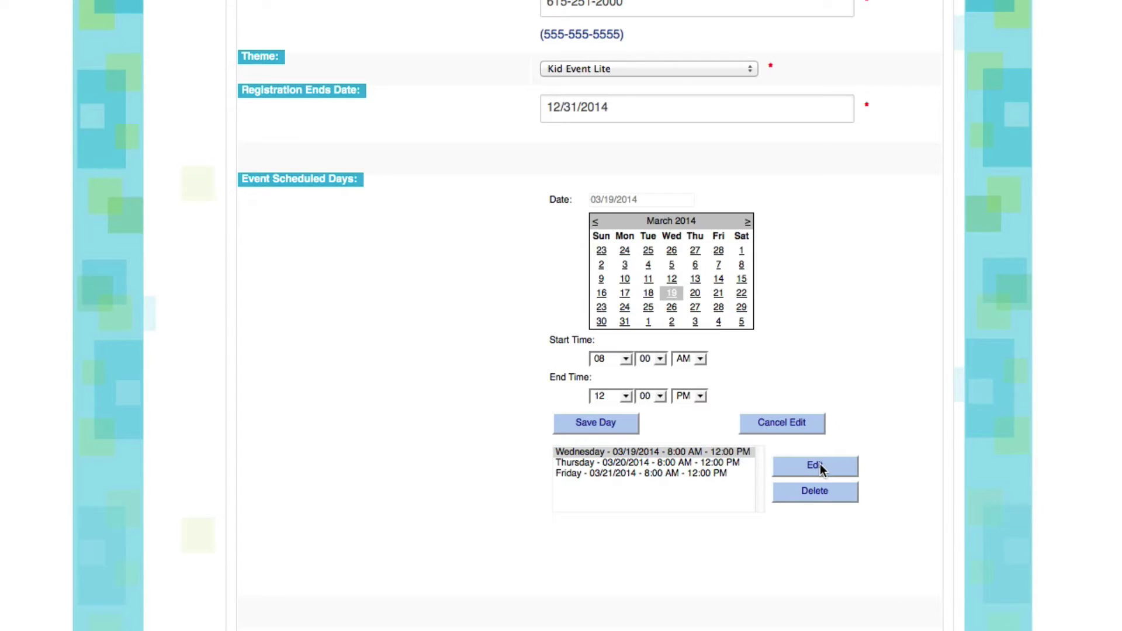
left_click(626, 395)
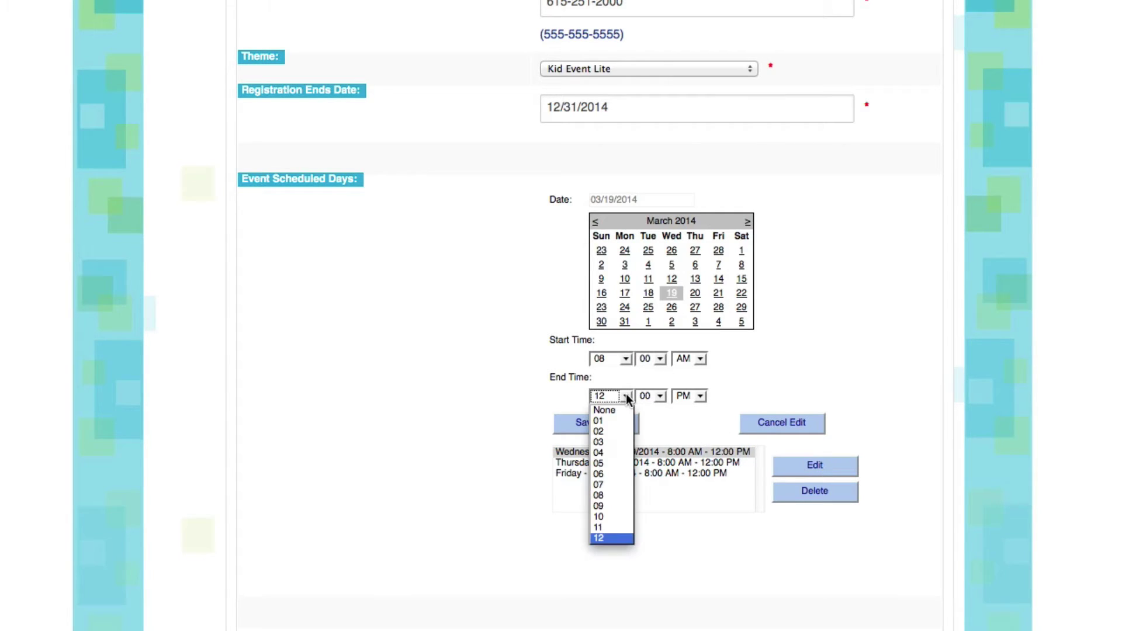
left_click(610, 464)
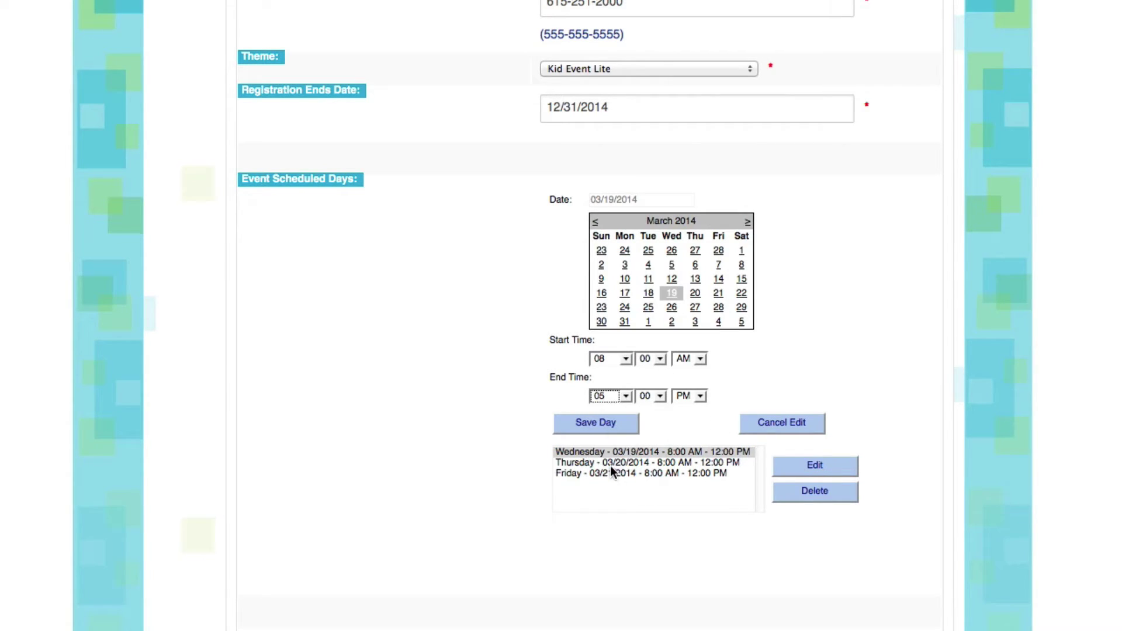
left_click(601, 422)
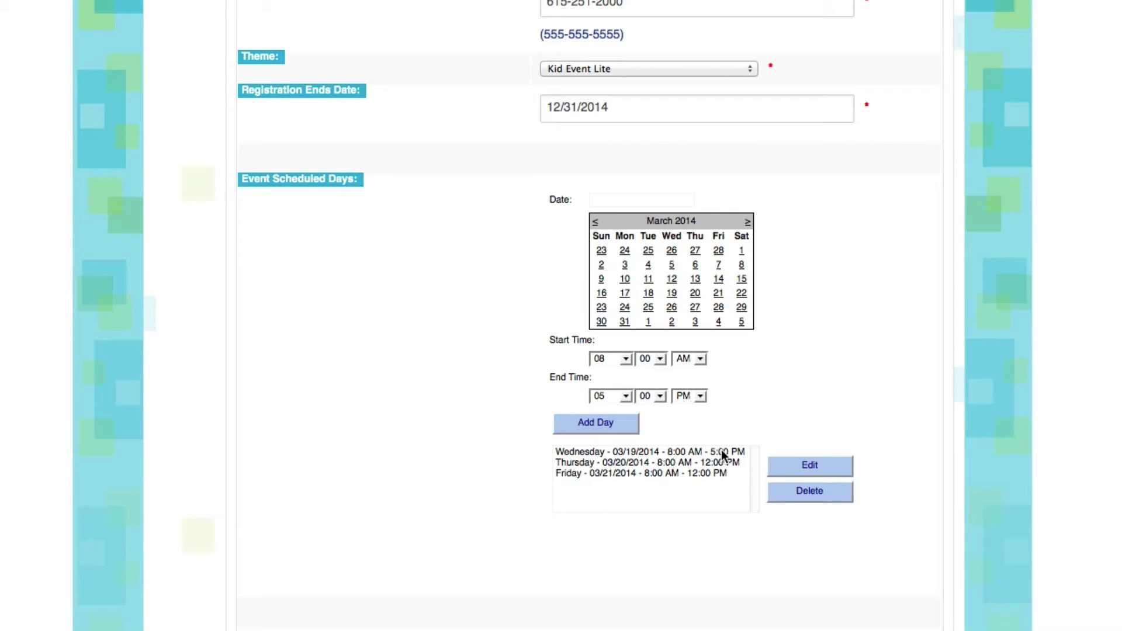
- Change Thursday 03/20/2014 to end at 5:00 PM as well
left_click(650, 462)
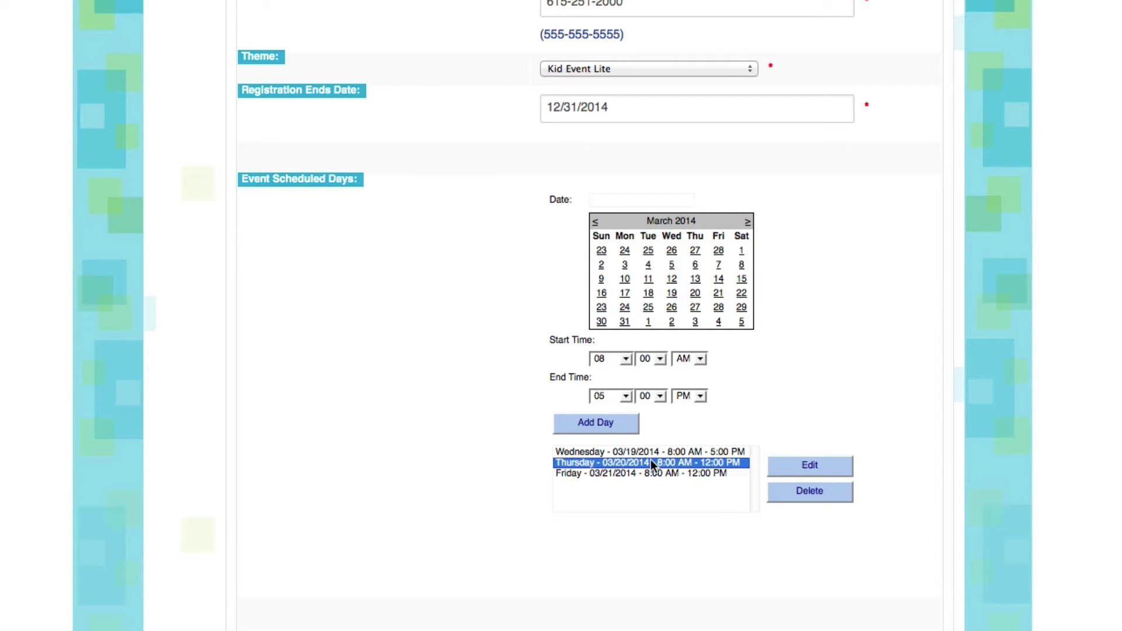
left_click(829, 465)
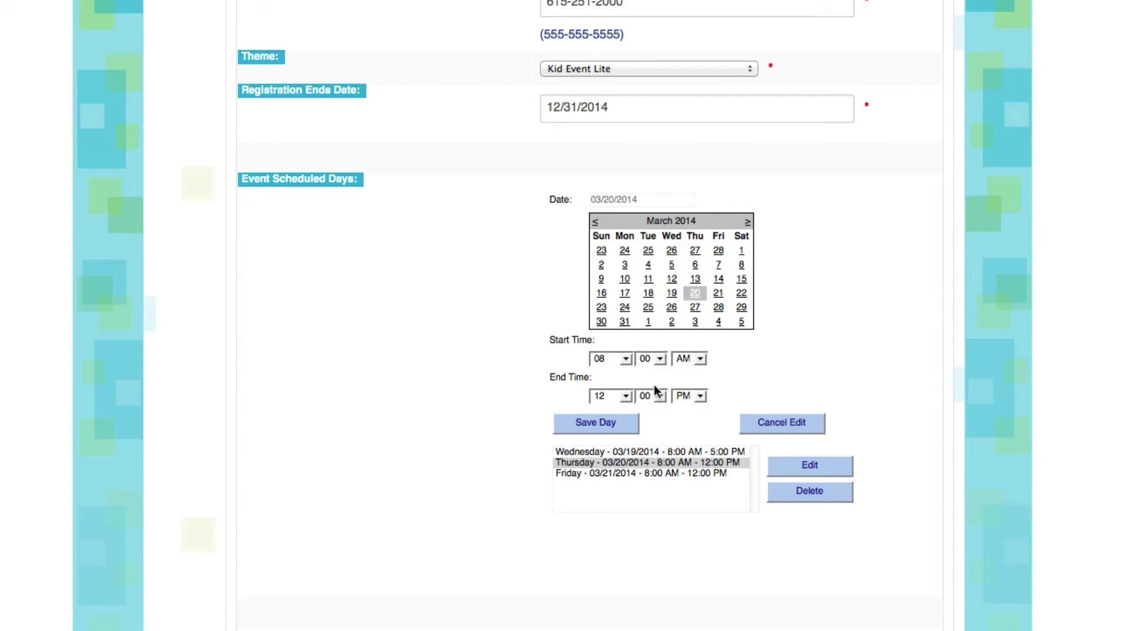
left_click(625, 397)
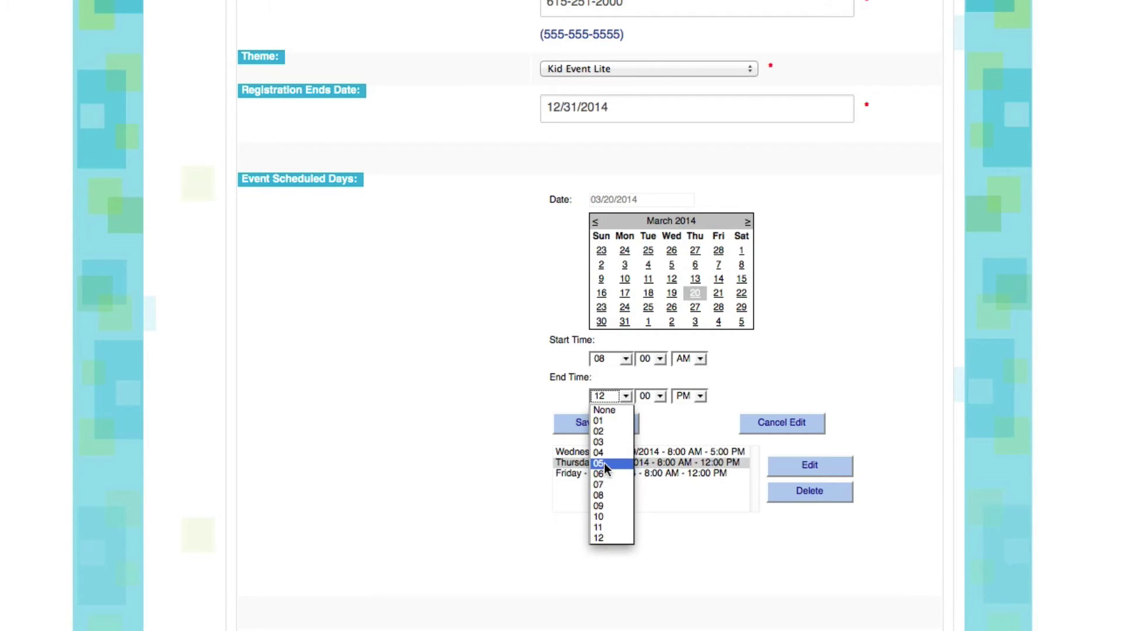
left_click(604, 463)
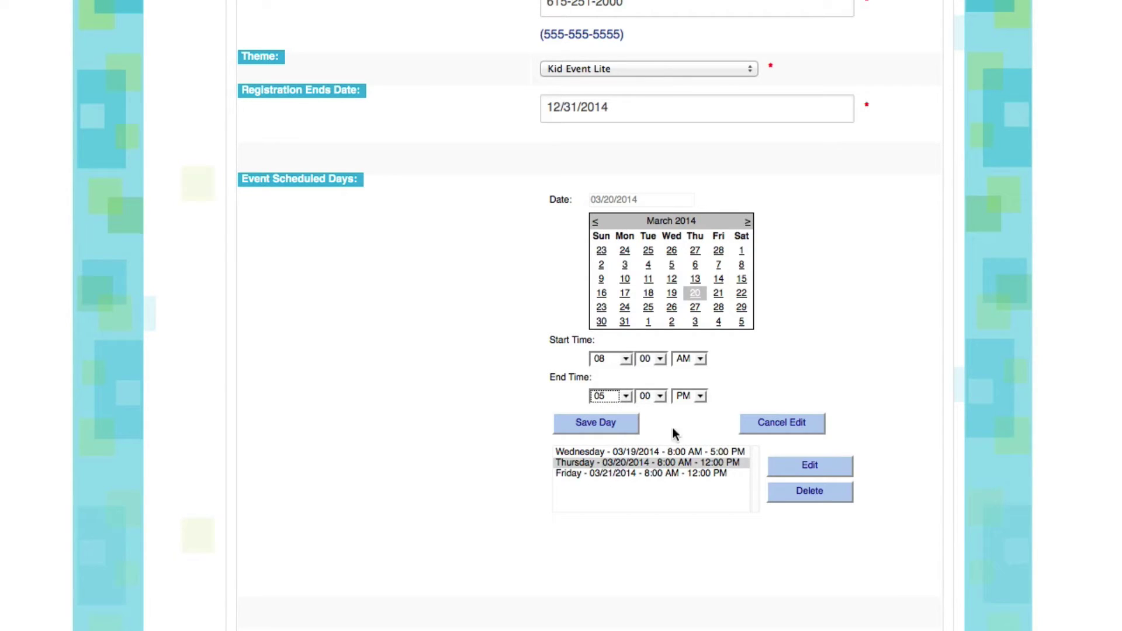
left_click(622, 429)
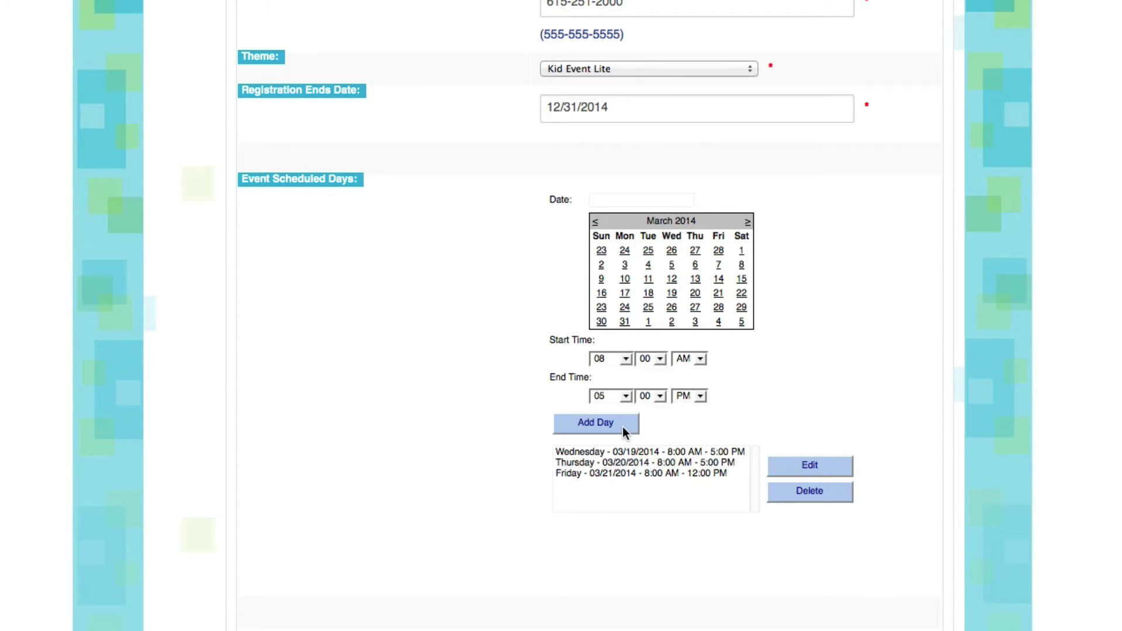
left_click(626, 471)
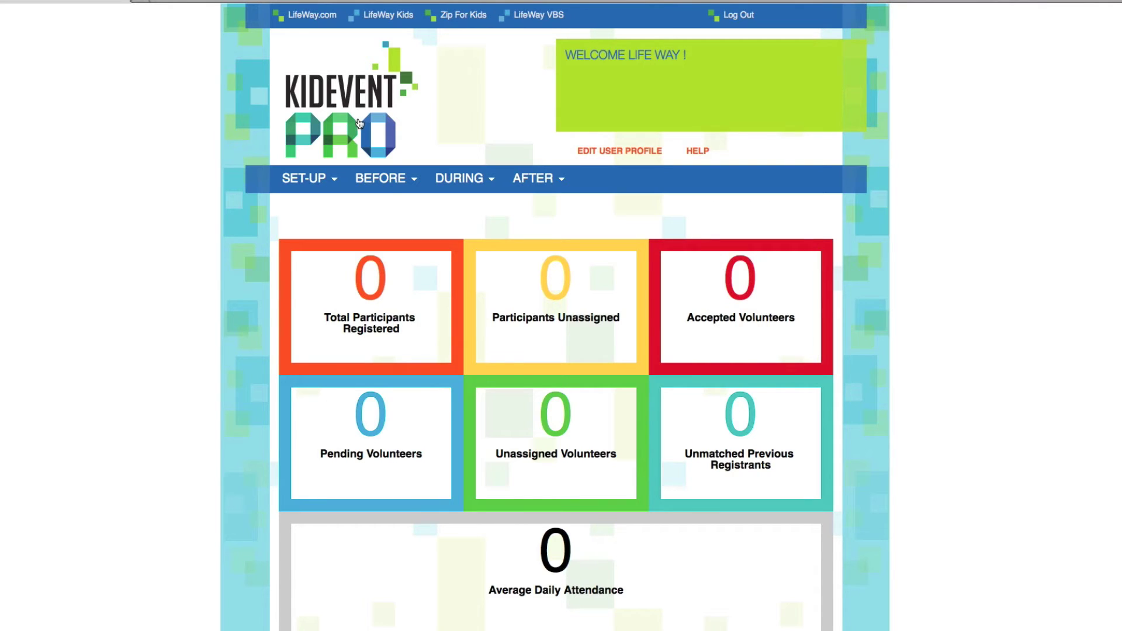
- Browse the dashboard's SET-UP menus to reach the new-purchase activation page
mouse_move(458, 184)
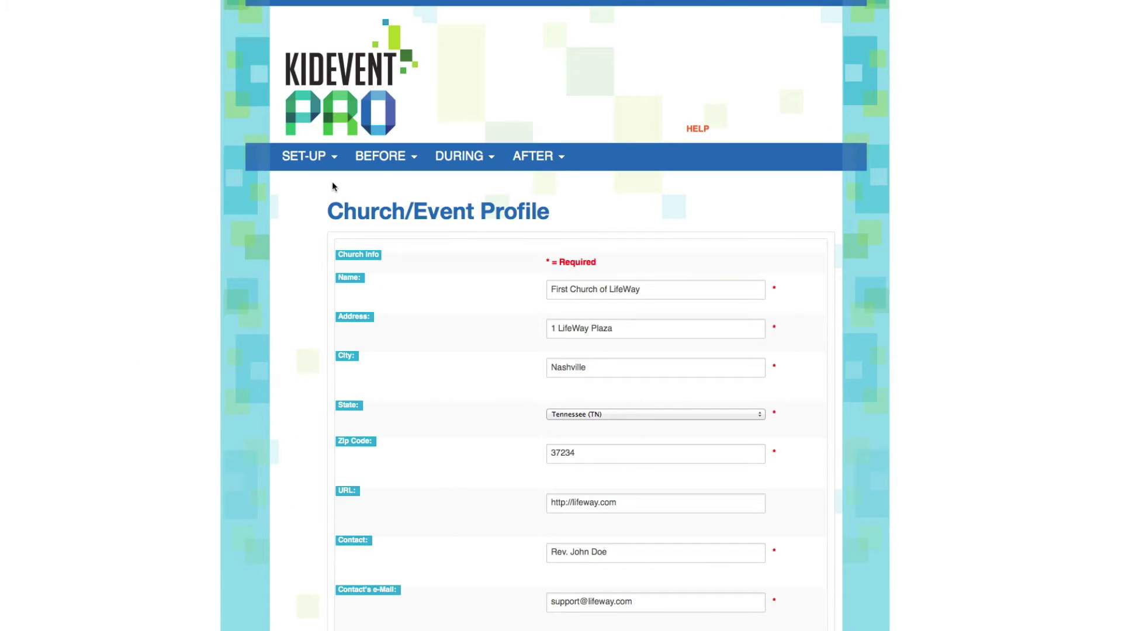
scroll(868, 186, "down", 5)
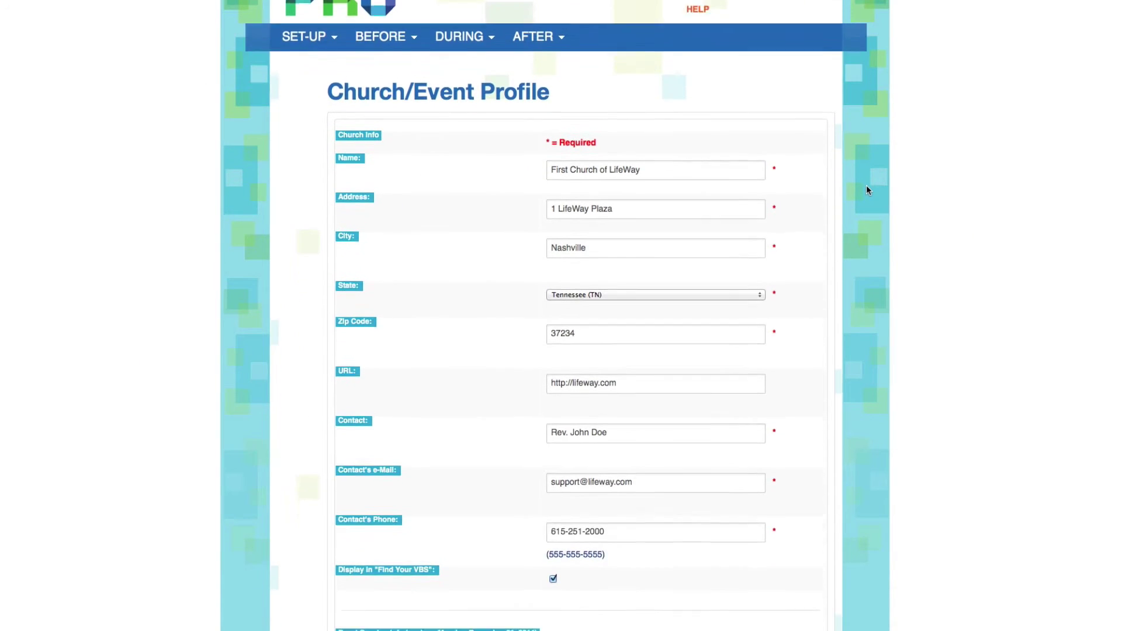
scroll(867, 190, "down", 5)
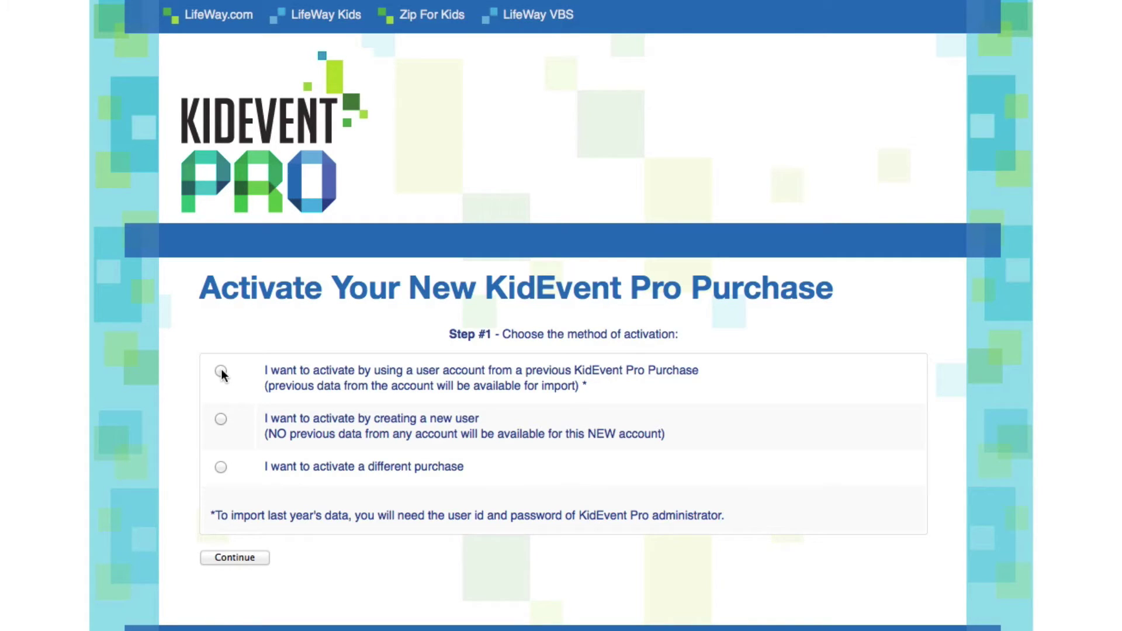
- Activate with the previous account's user ID and password to import old data, then continue
left_click(245, 558)
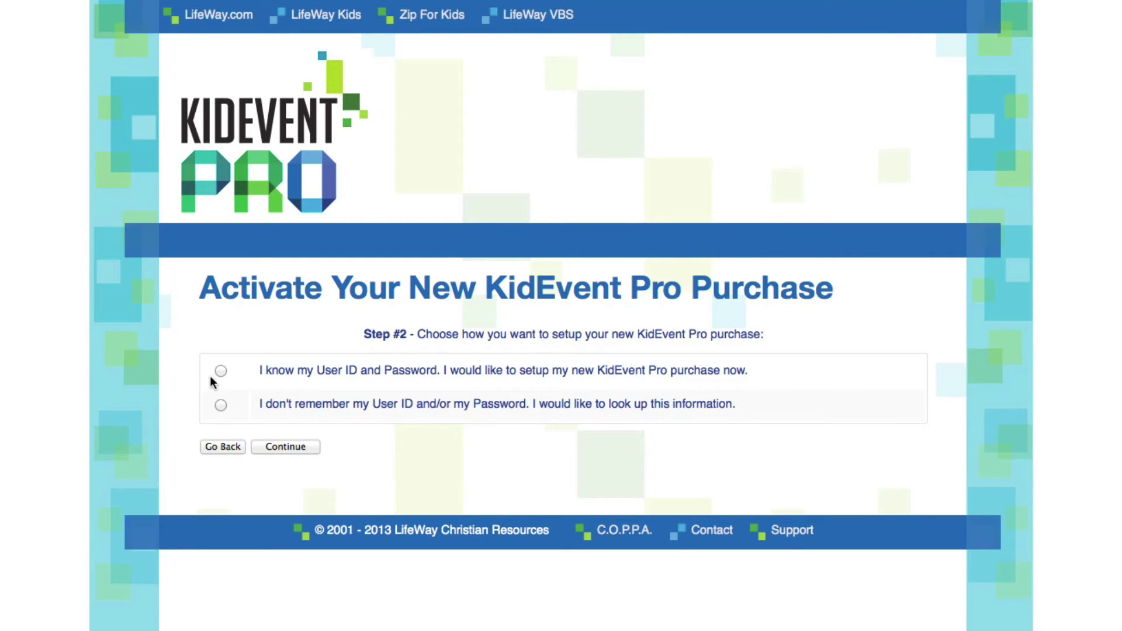
left_click(267, 447)
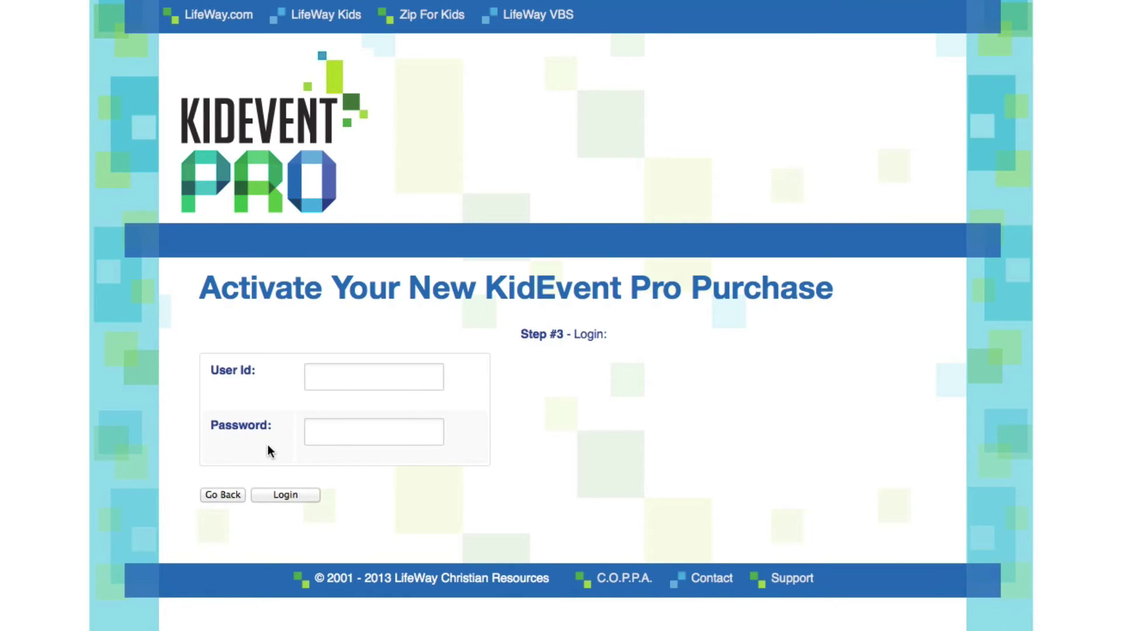
left_click(337, 377)
type("VideoDemo2")
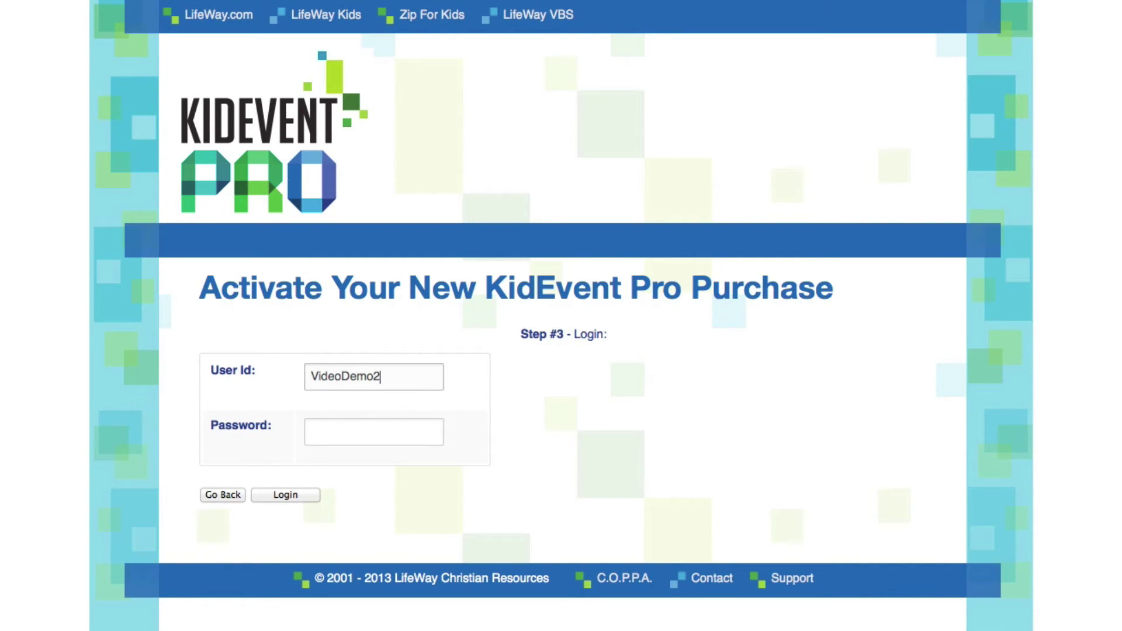
key("Tab")
type("********")
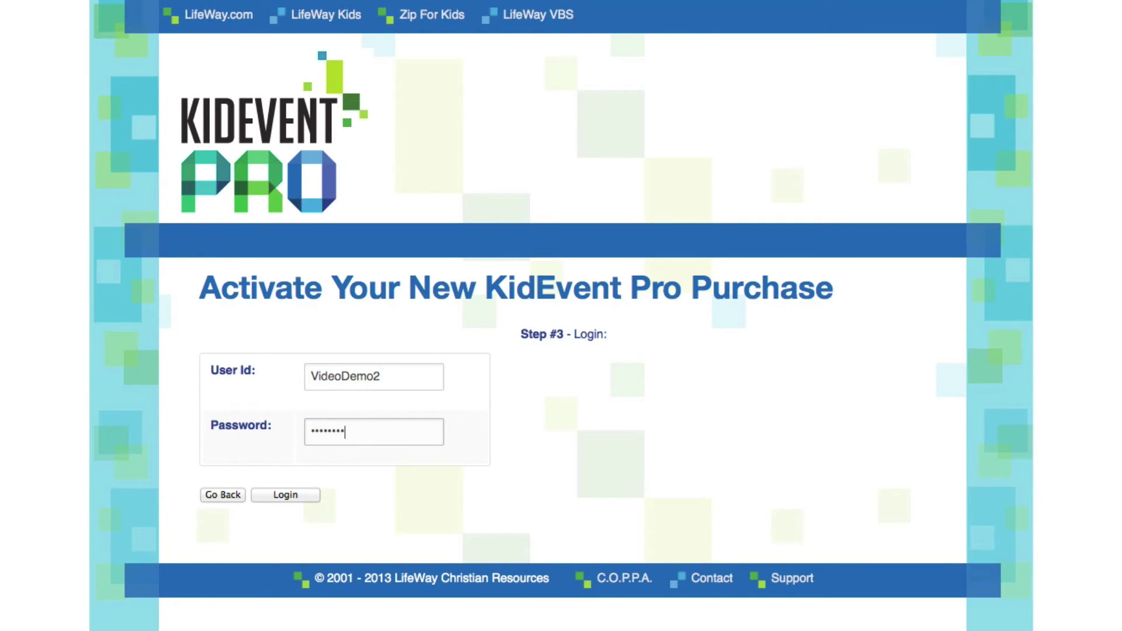
left_click(292, 495)
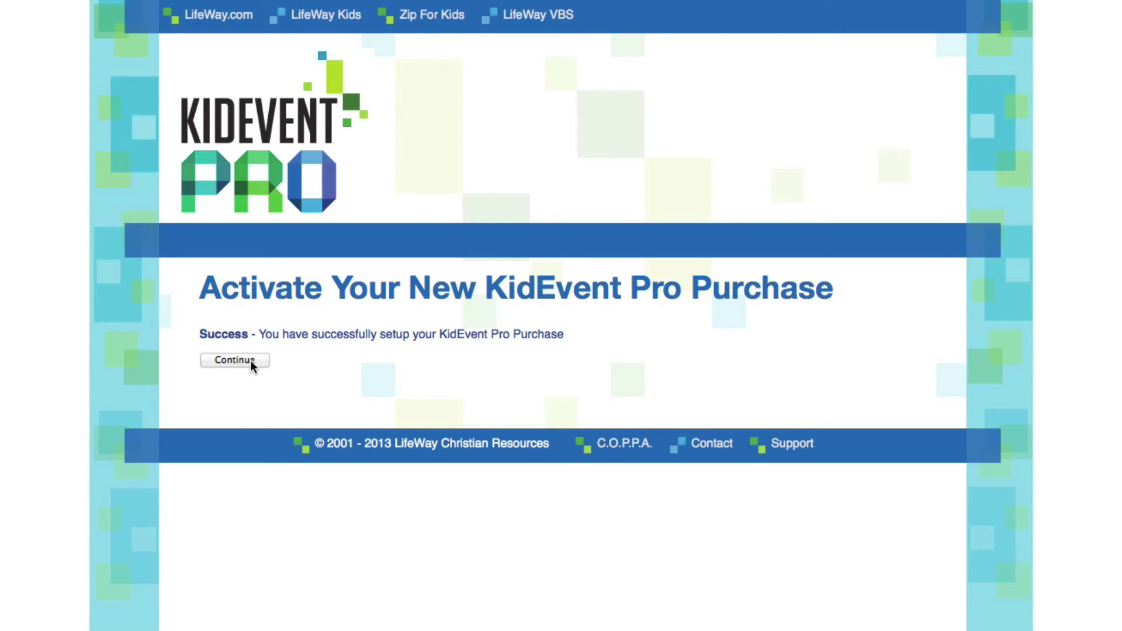
left_click(234, 360)
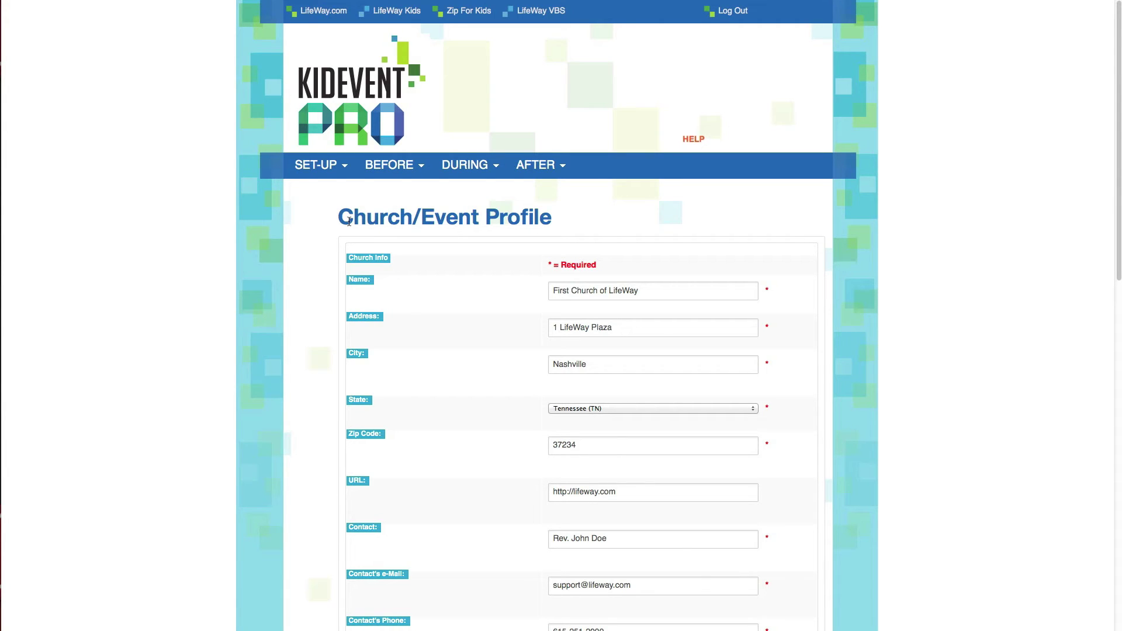
- Name the event 'Summer Fun' with description 'This is an event for all kids in my church.'
scroll(348, 220, "down", 3)
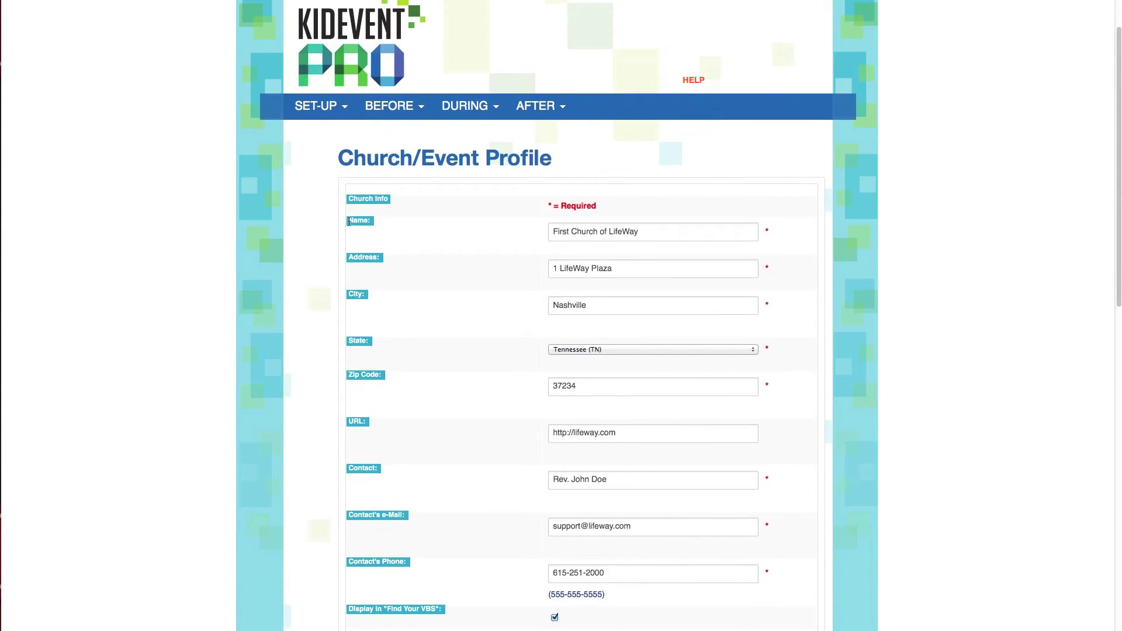
scroll(349, 221, "down", 5)
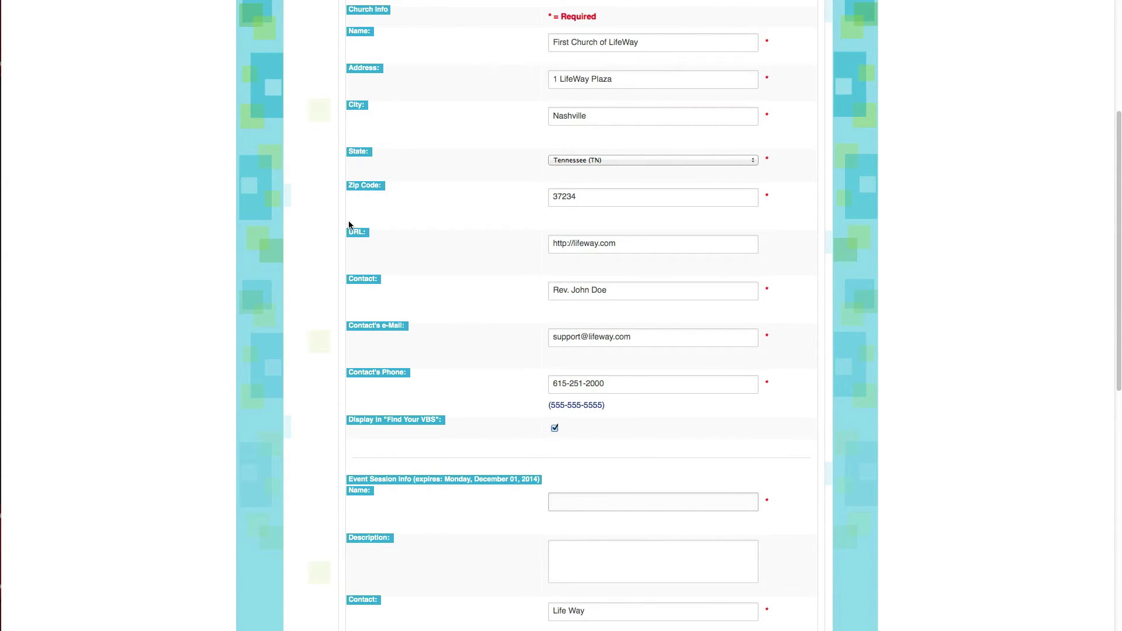
scroll(349, 224, "down", 10)
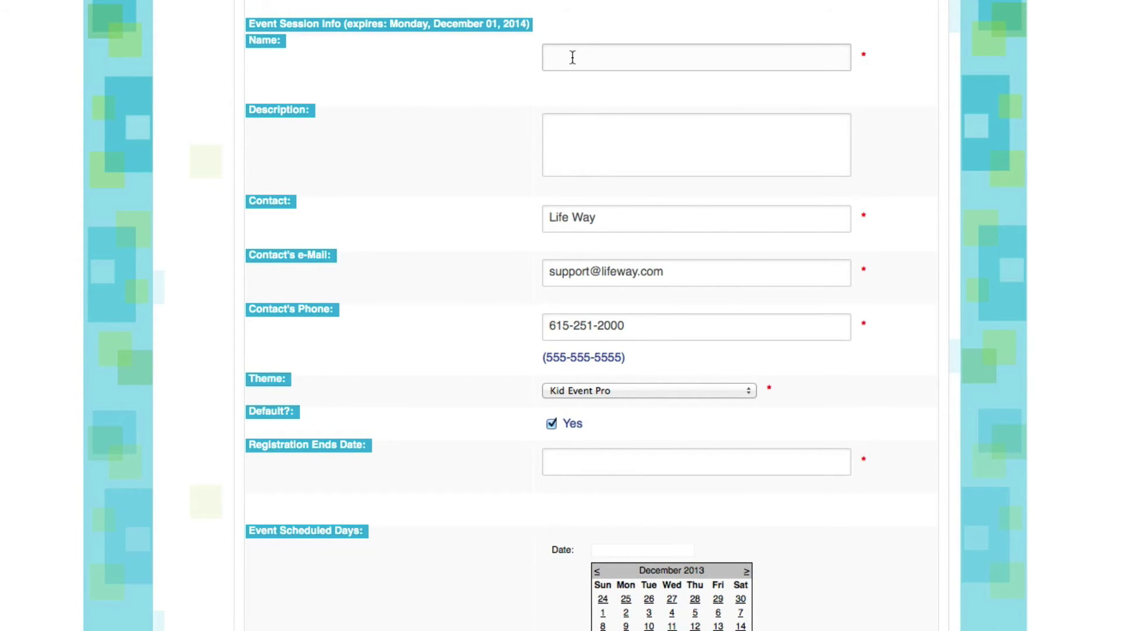
type("Summer Fun")
left_click(549, 126)
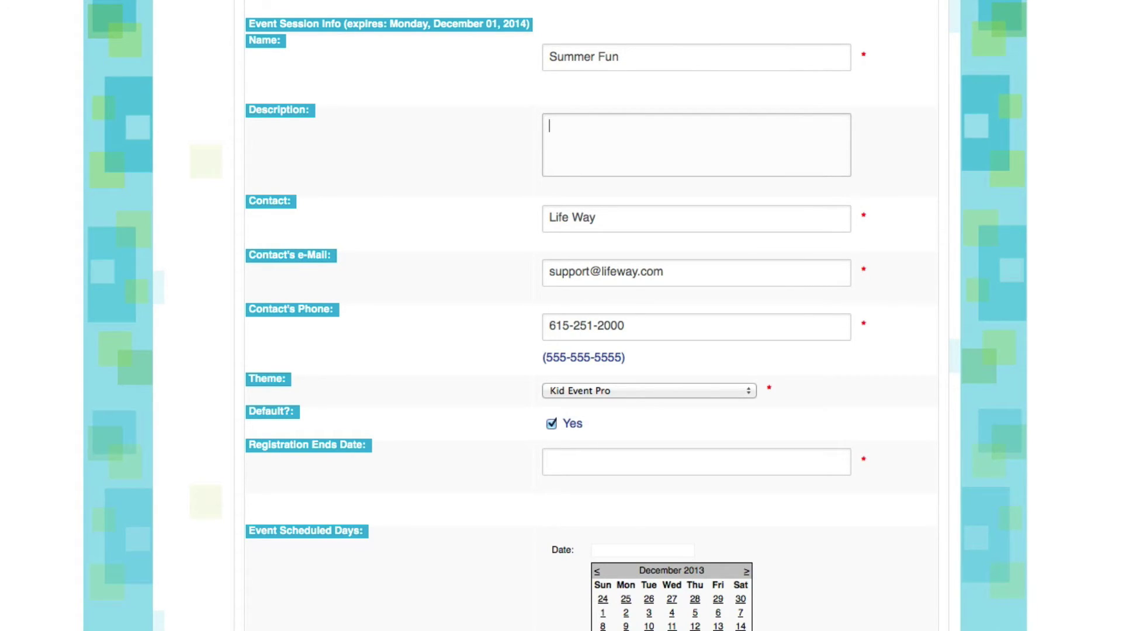
type("This is an event for ")
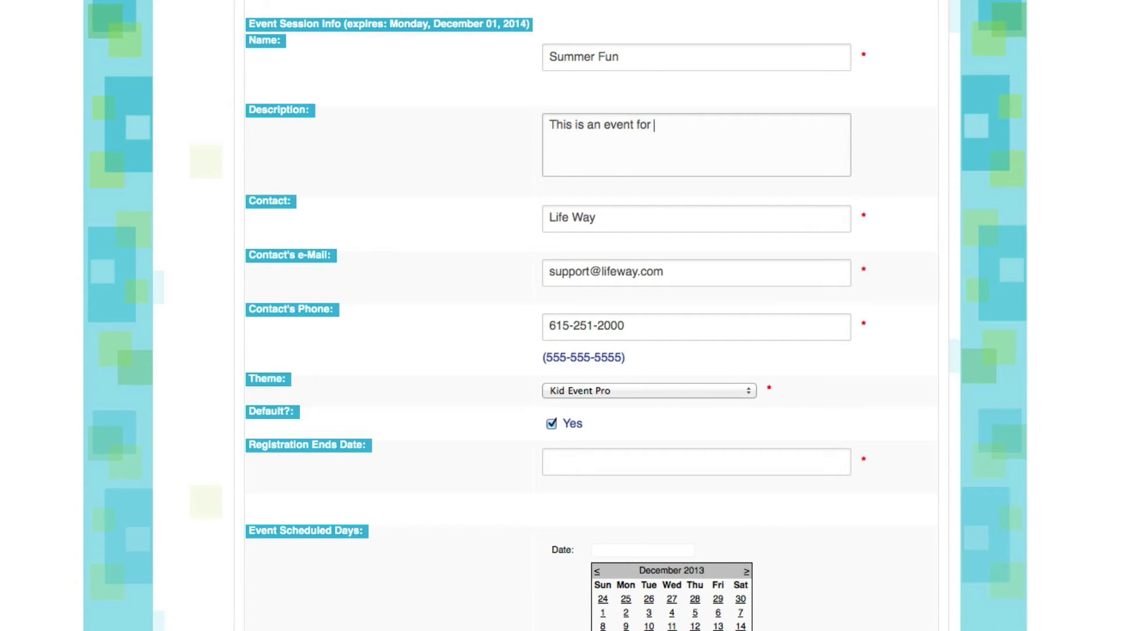
type("all kids in my church.")
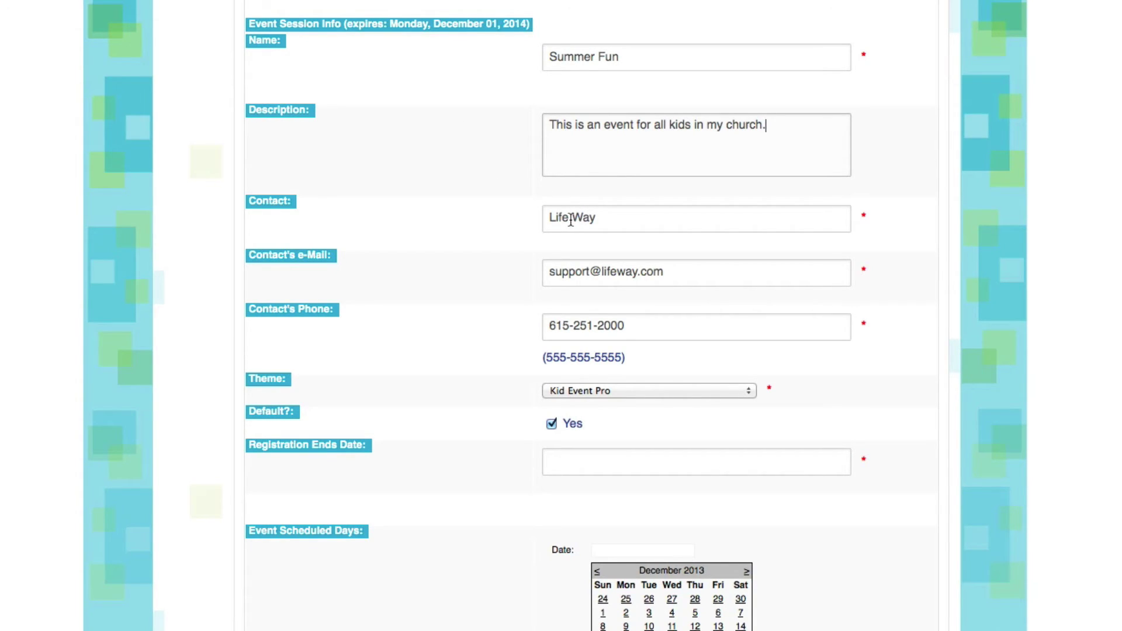
- Keep the contact details and Kid Event Pro theme, and end registration on 12/31/2014
left_click(571, 220)
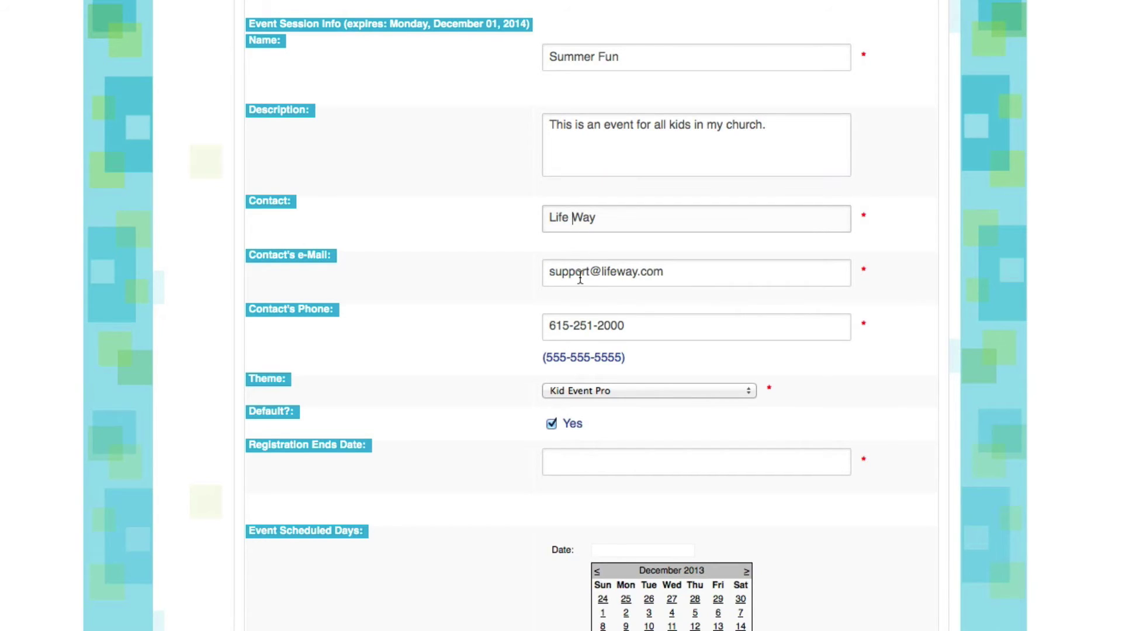
left_click(582, 273)
left_click(582, 329)
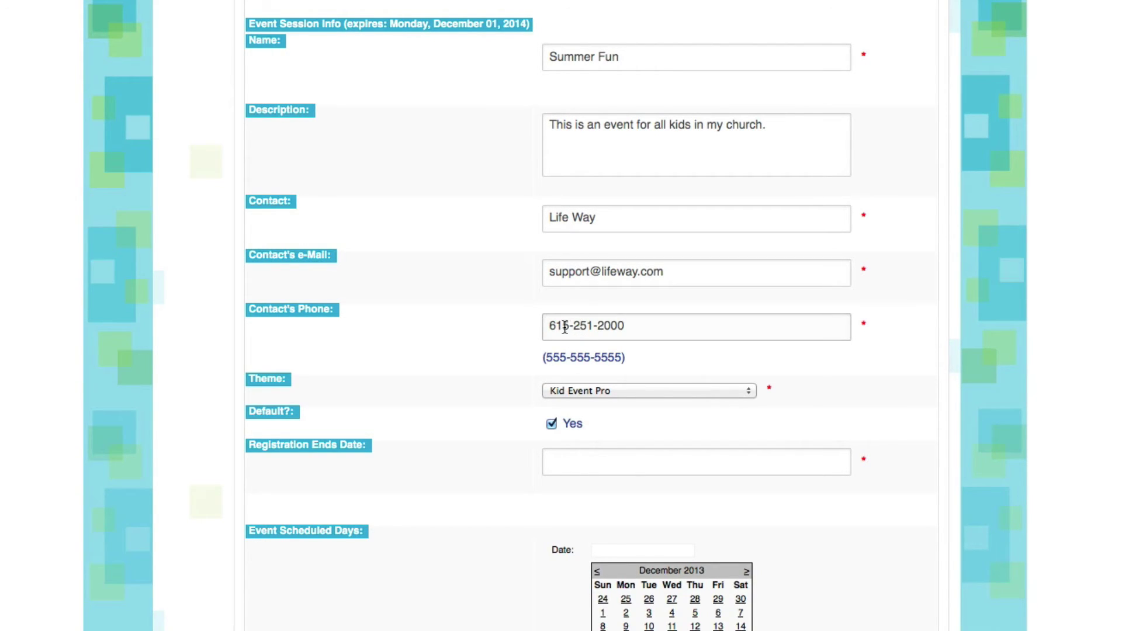
left_click_drag(570, 327, 599, 325)
left_click(647, 325)
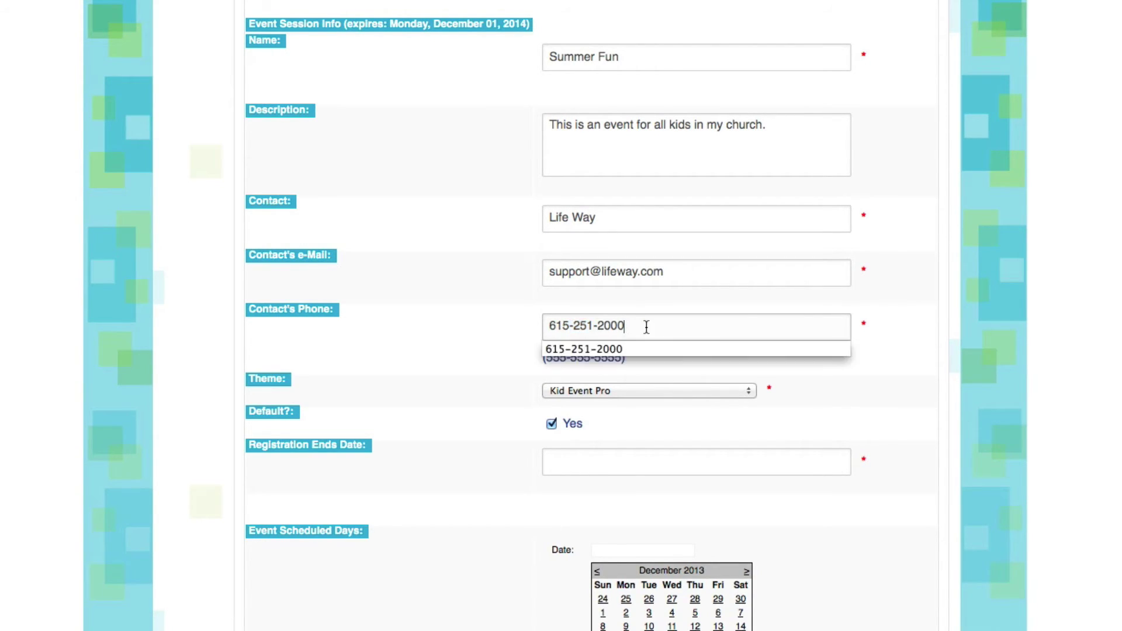
left_click(615, 391)
left_click(615, 391)
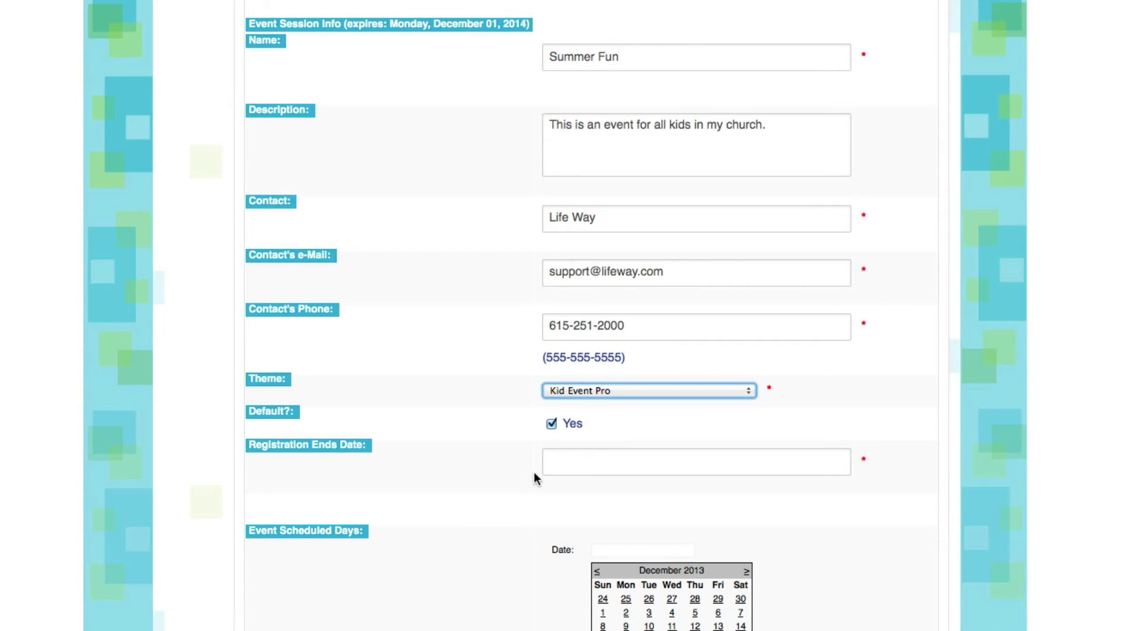
left_click(569, 462)
type("12")
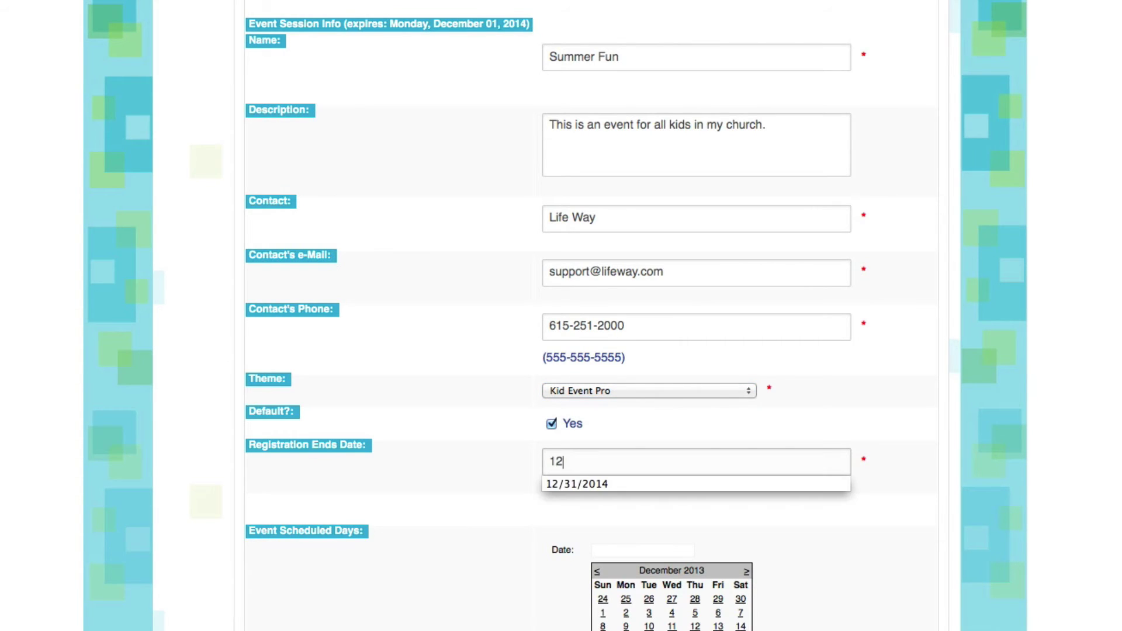
left_click(576, 487)
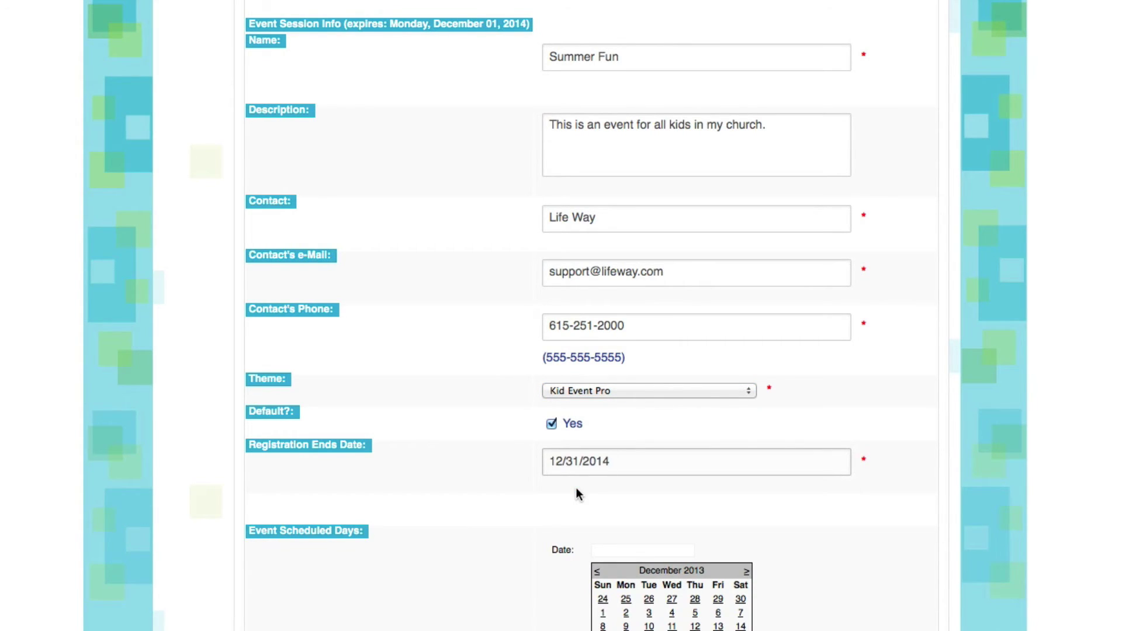
scroll(576, 490, "down", 3)
- Show June 2014, set the day to run 9:00 AM–12:30 PM, and add Monday June 9
scroll(576, 492, "down", 3)
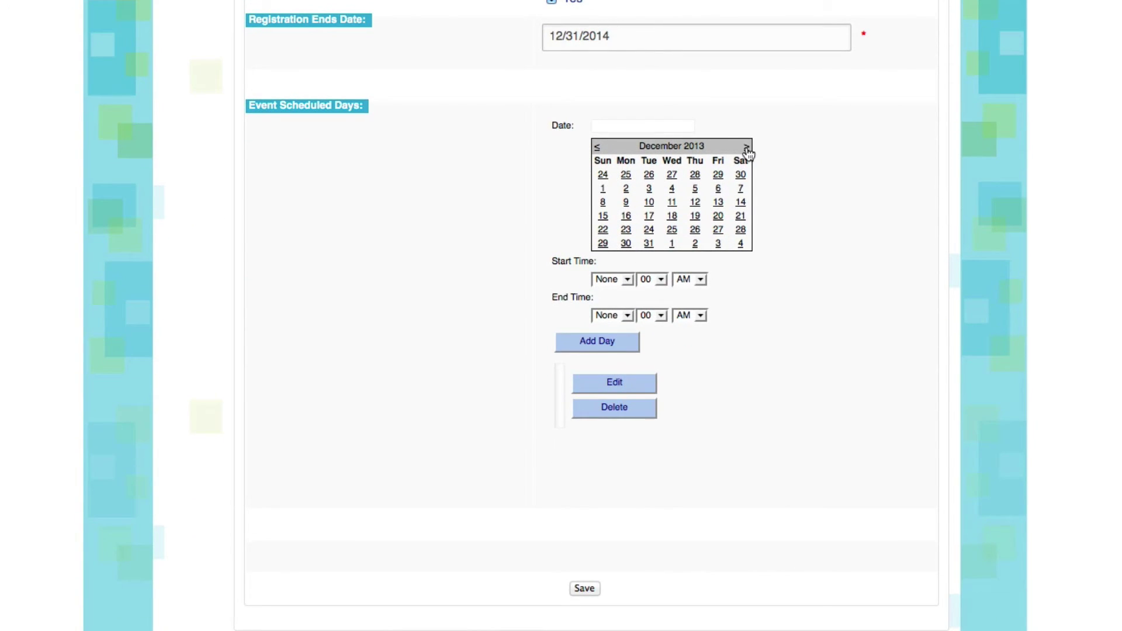
left_click(746, 147)
left_click(747, 147)
left_click(746, 148)
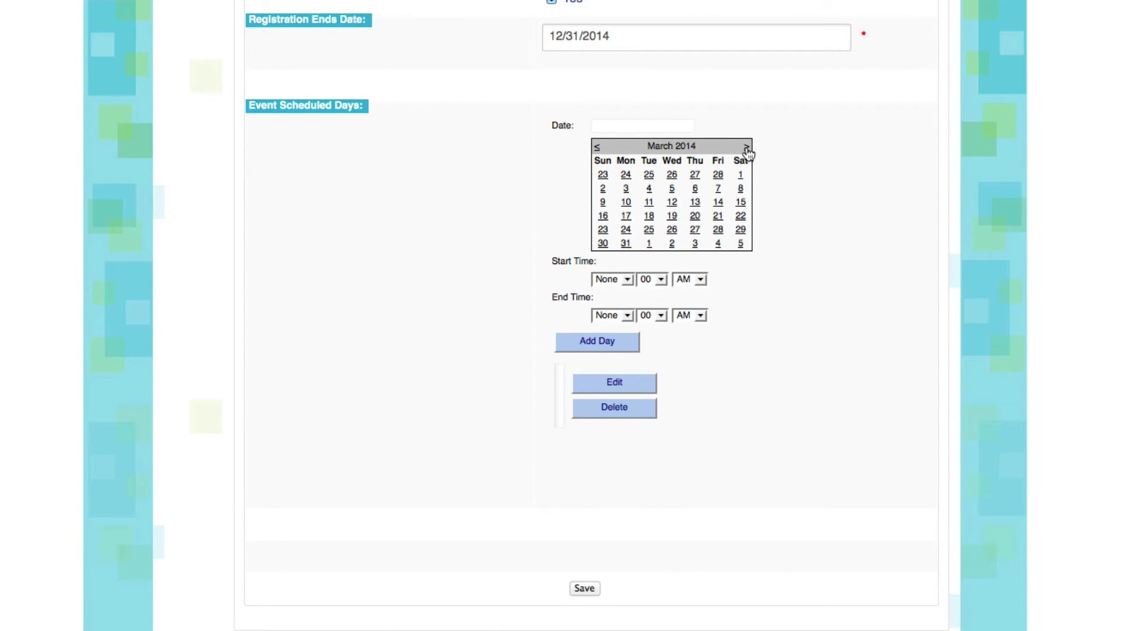
left_click(747, 147)
left_click(746, 147)
left_click(747, 147)
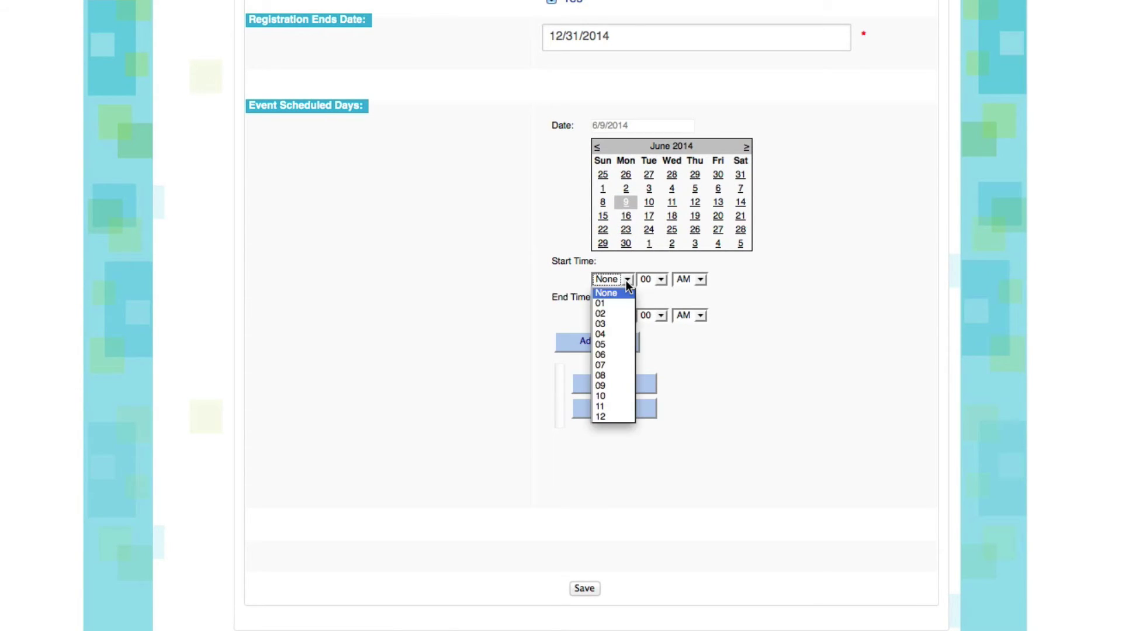
left_click(608, 386)
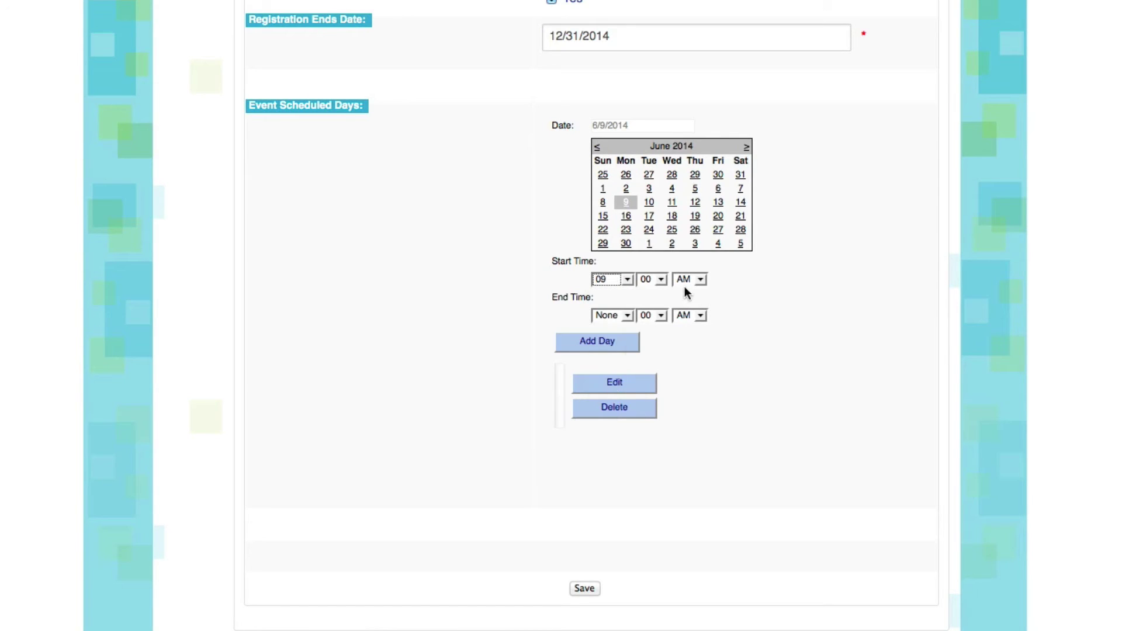
left_click(625, 316)
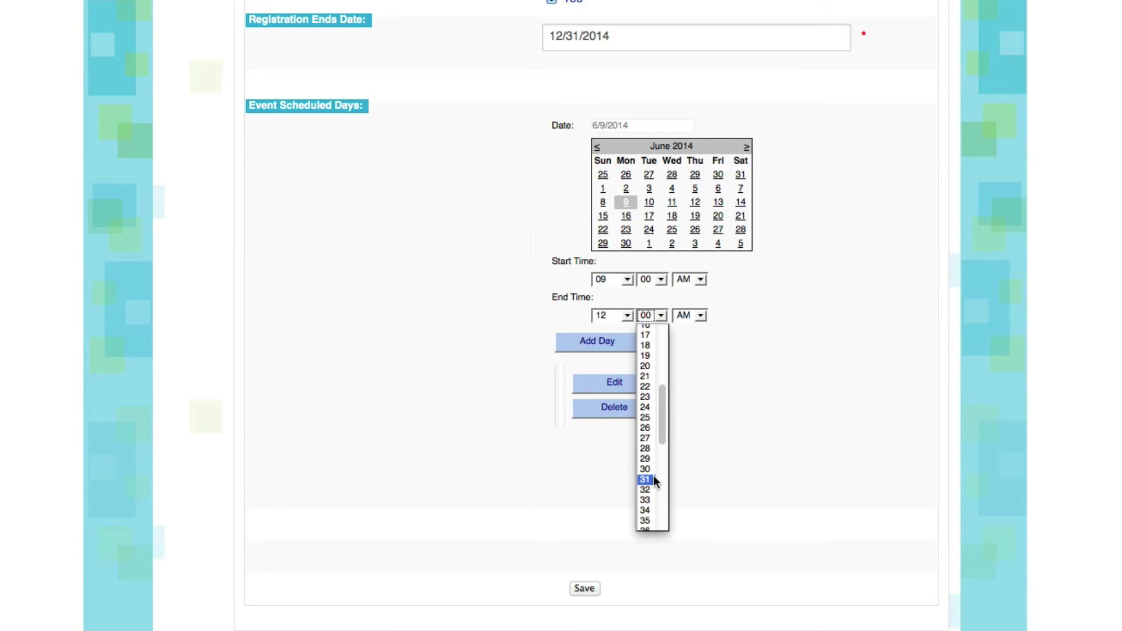
left_click(646, 470)
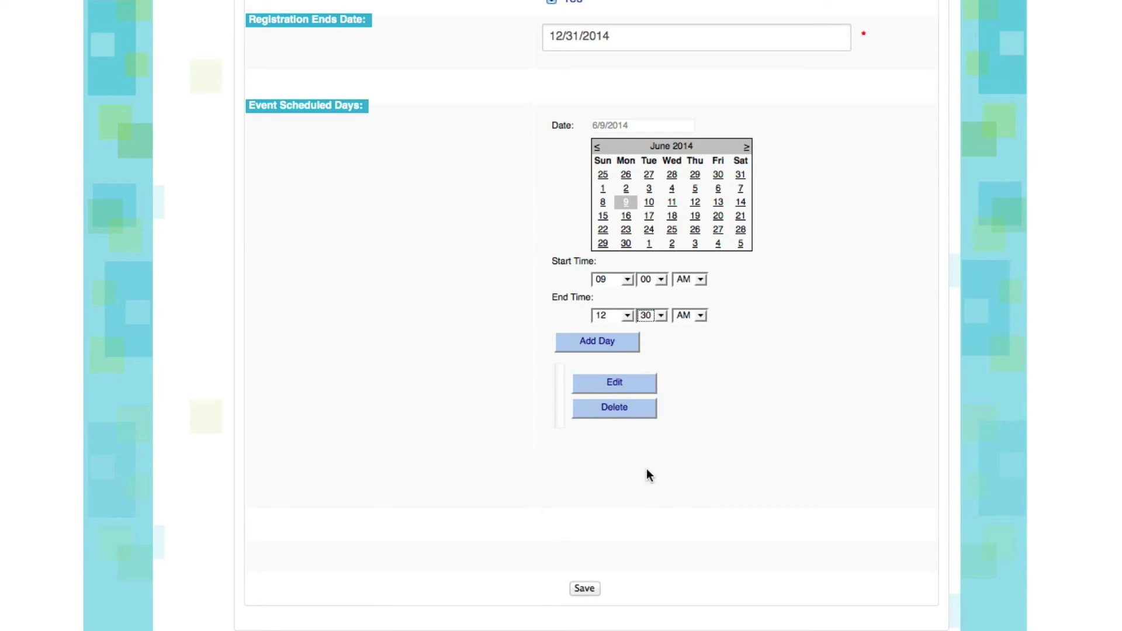
left_click(610, 340)
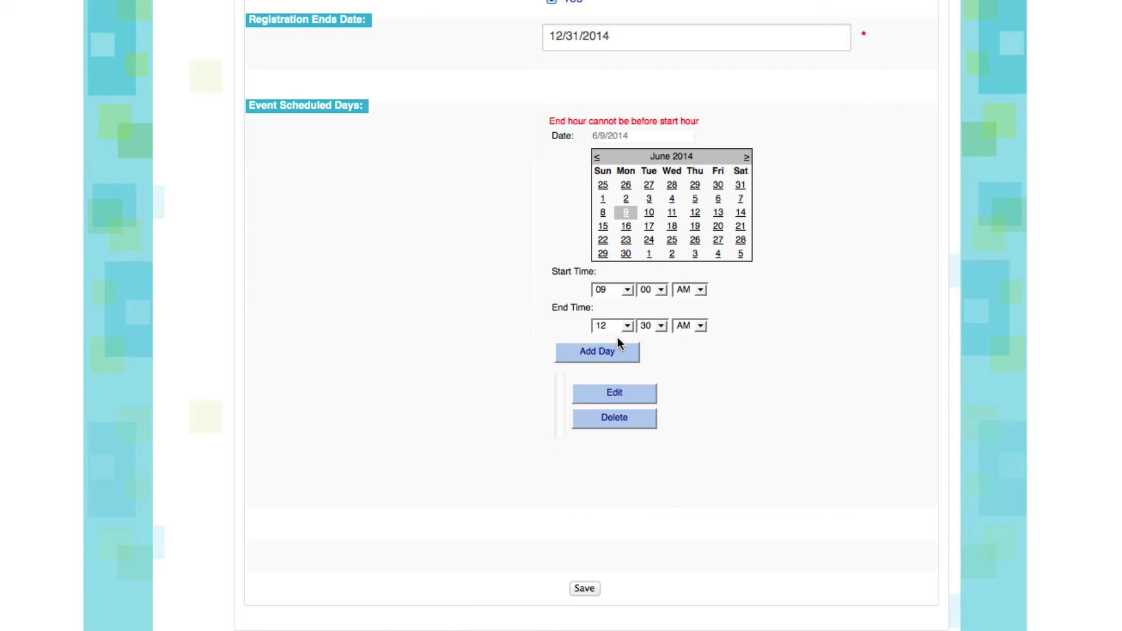
left_click(701, 326)
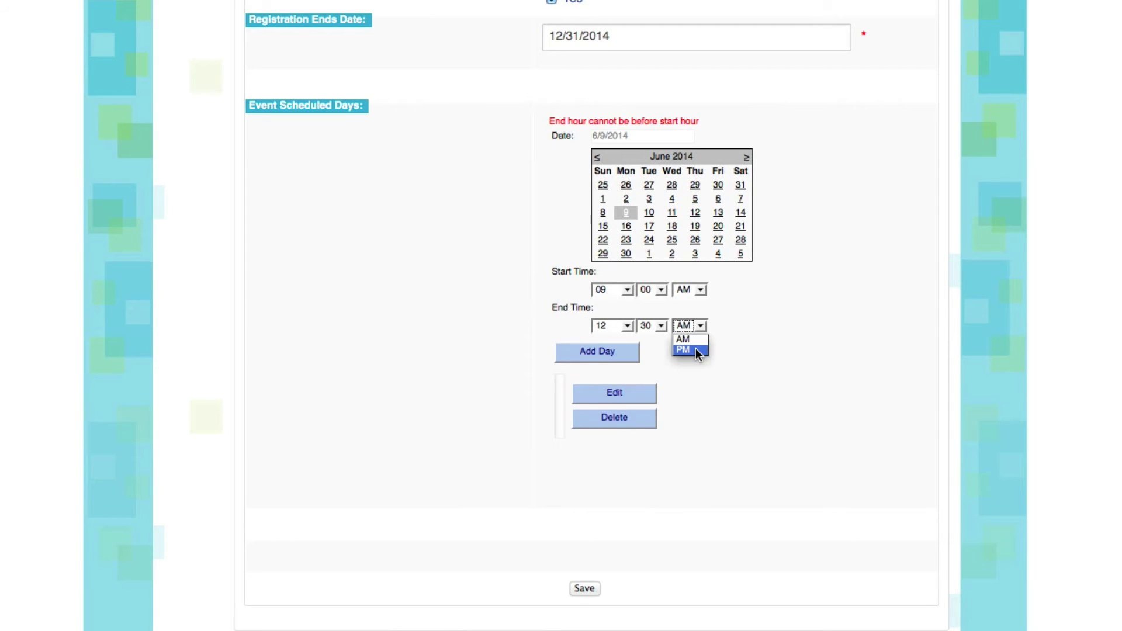
left_click(617, 352)
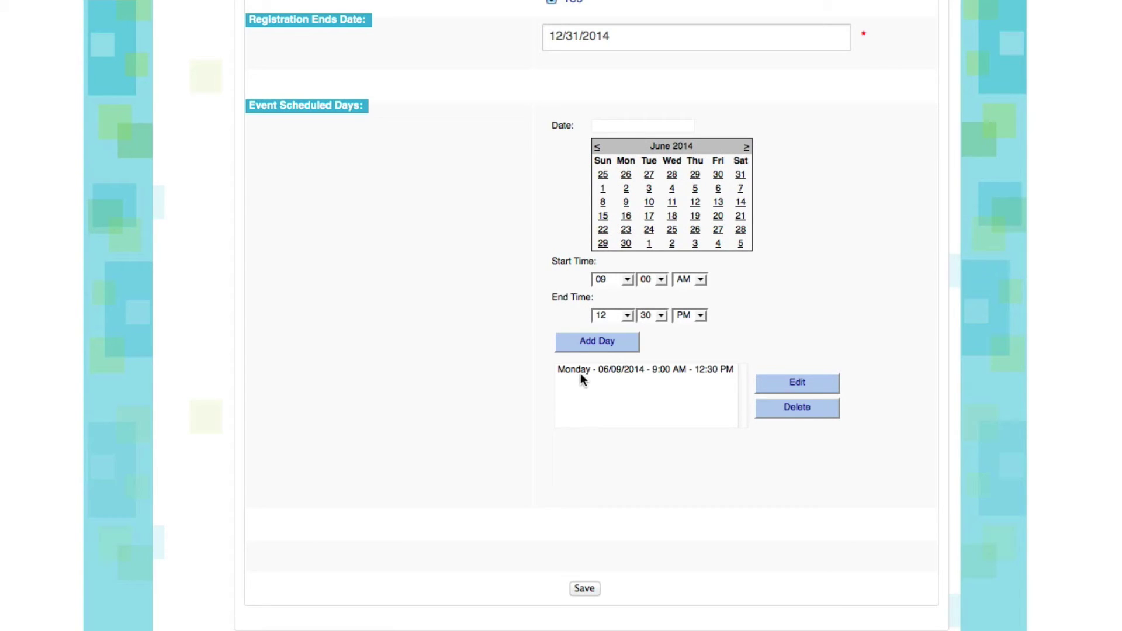
- Add June 10, 11, 12 and 13 to the schedule and save the event
left_click(649, 202)
left_click(609, 341)
left_click(671, 203)
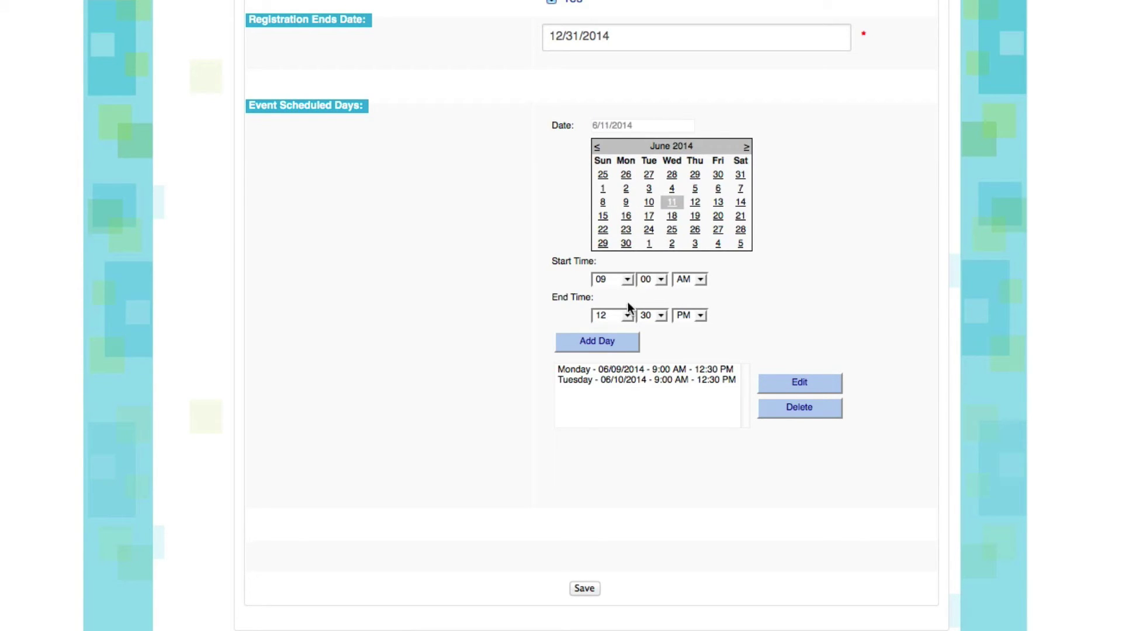
left_click(612, 342)
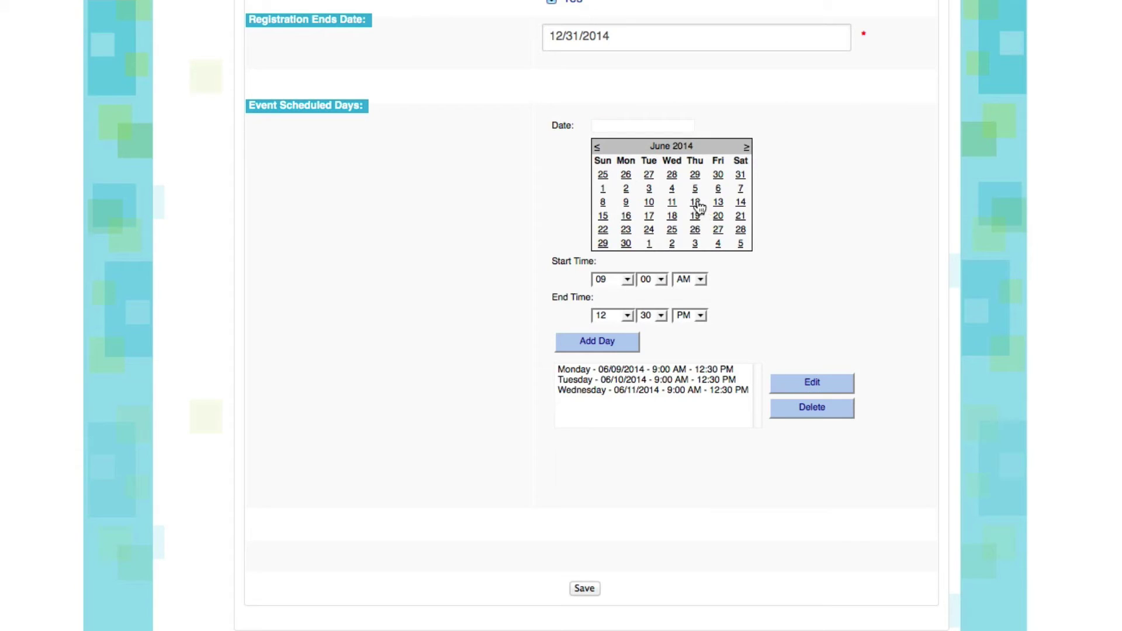
left_click(695, 202)
left_click(619, 343)
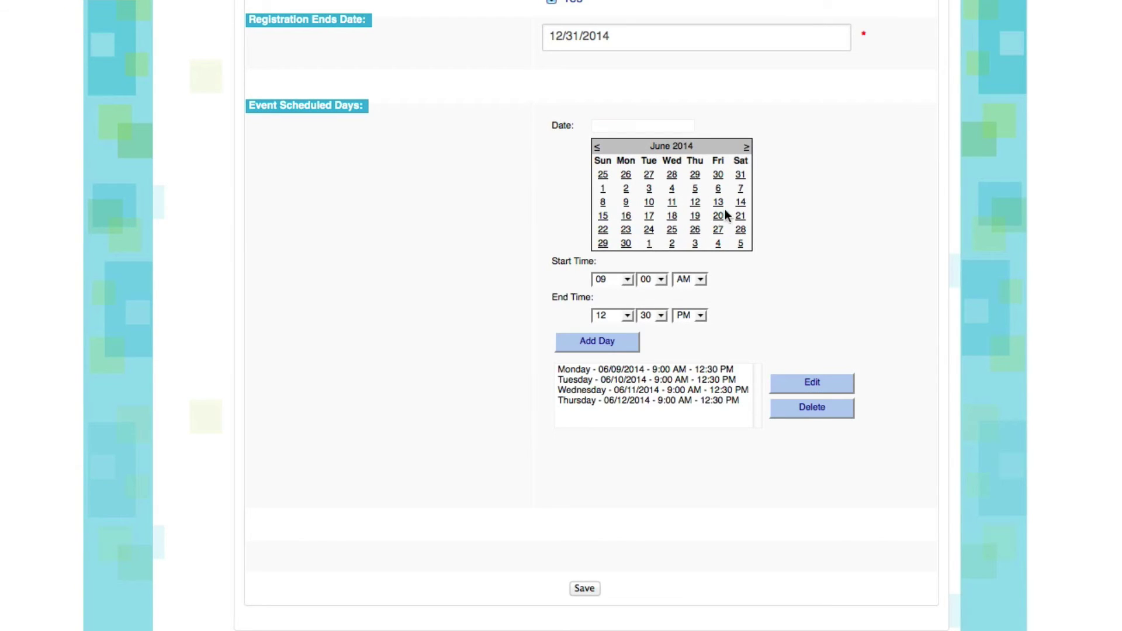
left_click(718, 202)
left_click(608, 345)
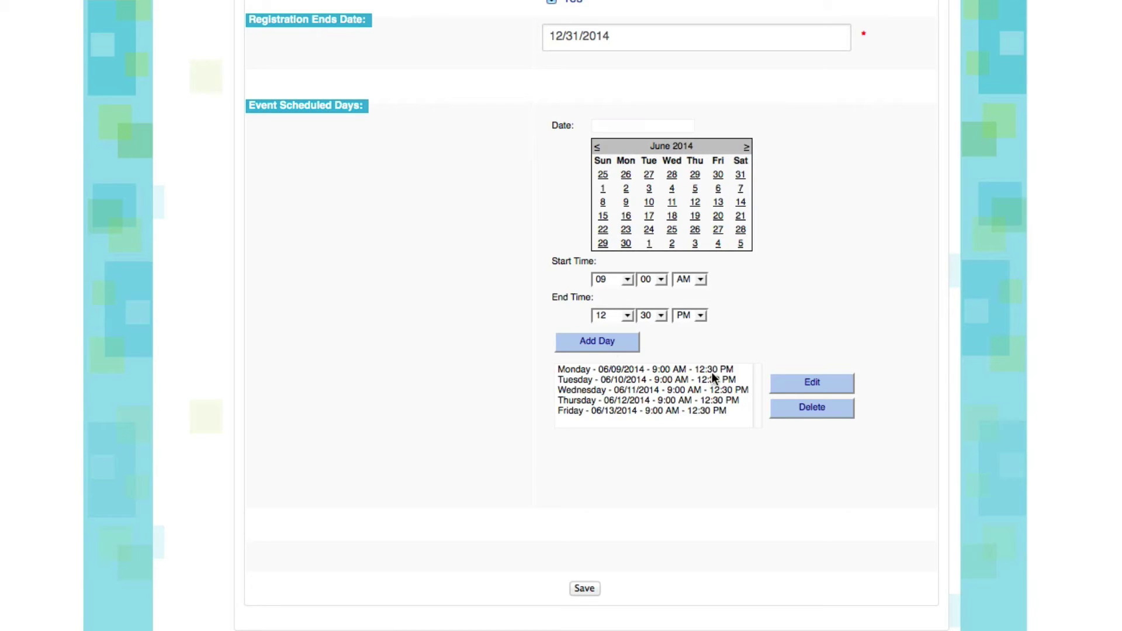
left_click(689, 381)
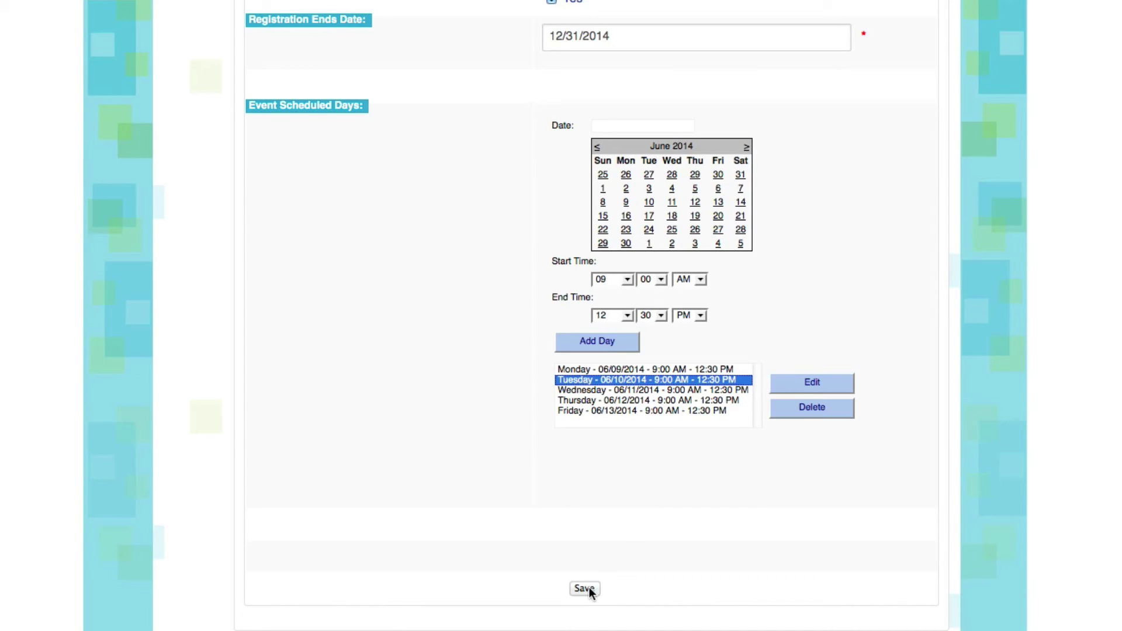
left_click(584, 588)
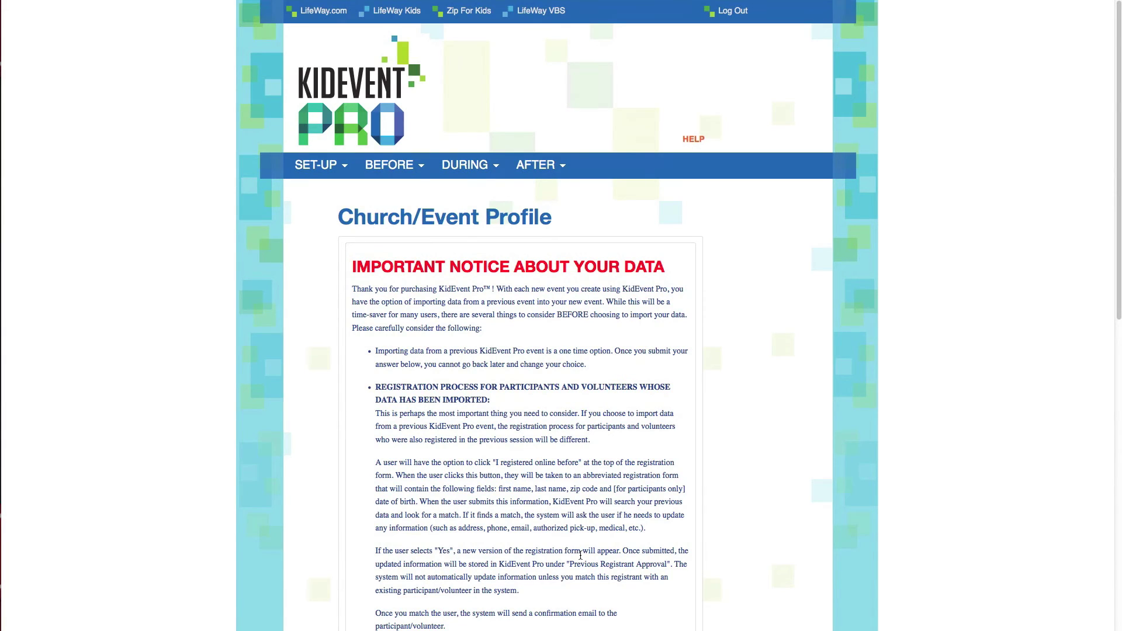
- Scroll through the Important Notice About Your Data to the 'For this import' dropdown
scroll(580, 555, "down", 3)
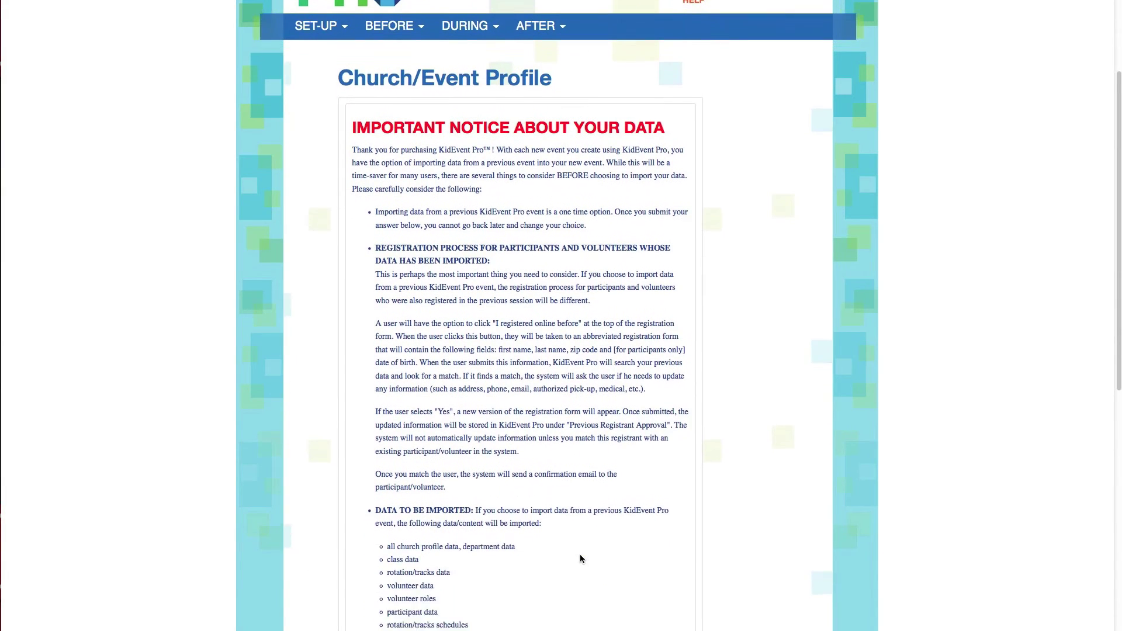
scroll(580, 558, "down", 3)
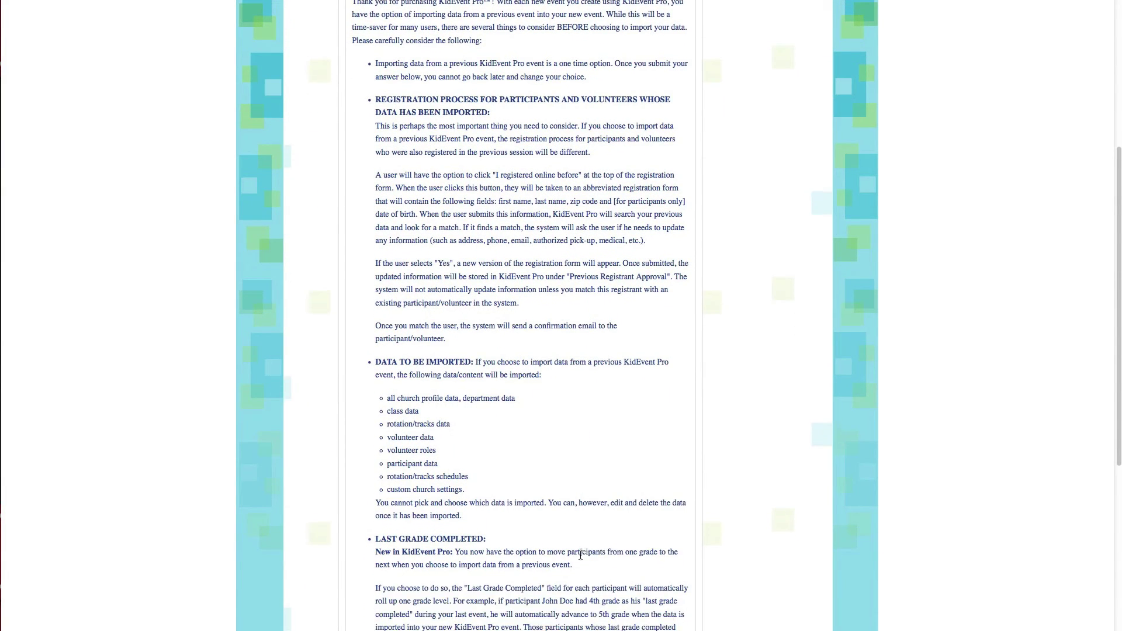
scroll(581, 558, "down", 1)
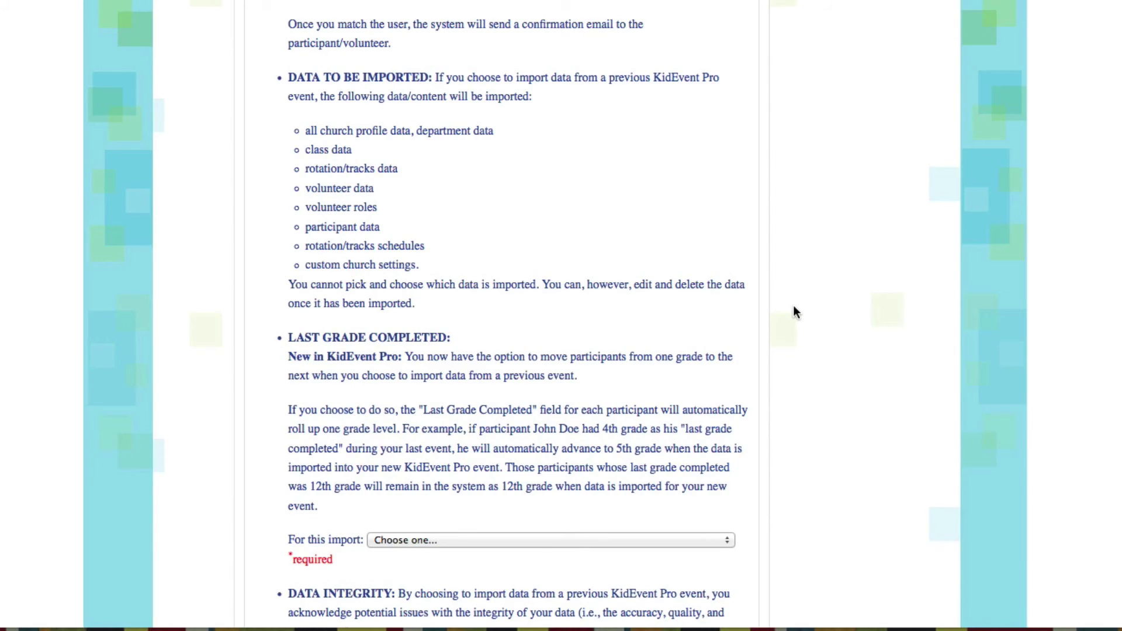
scroll(794, 306, "down", 5)
scroll(796, 308, "down", 6)
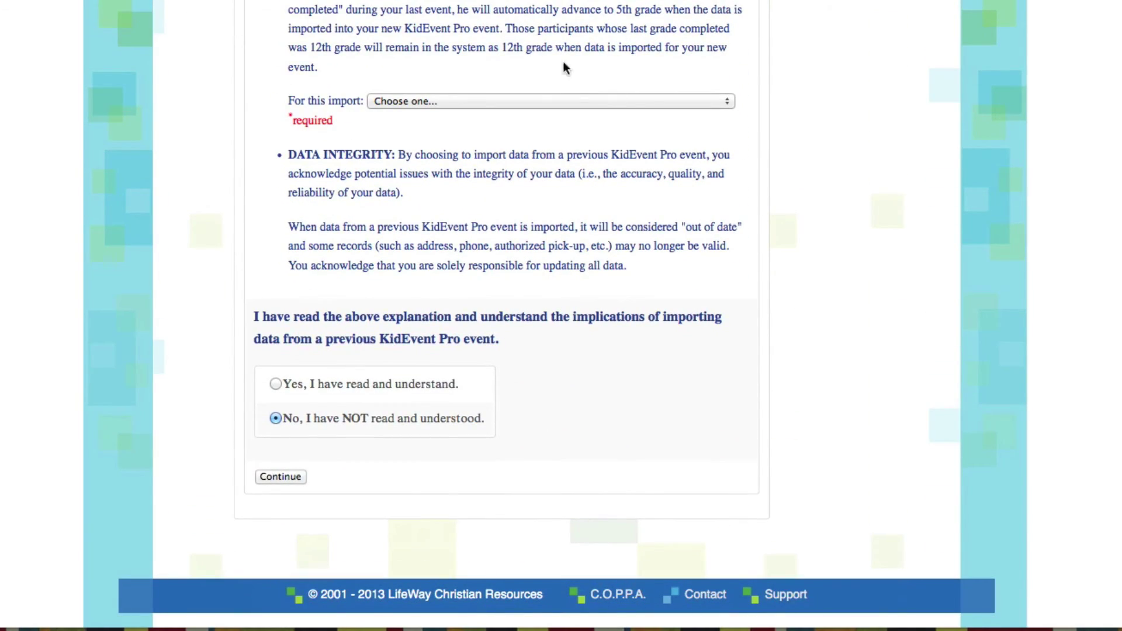
scroll(459, 216, "up", 5)
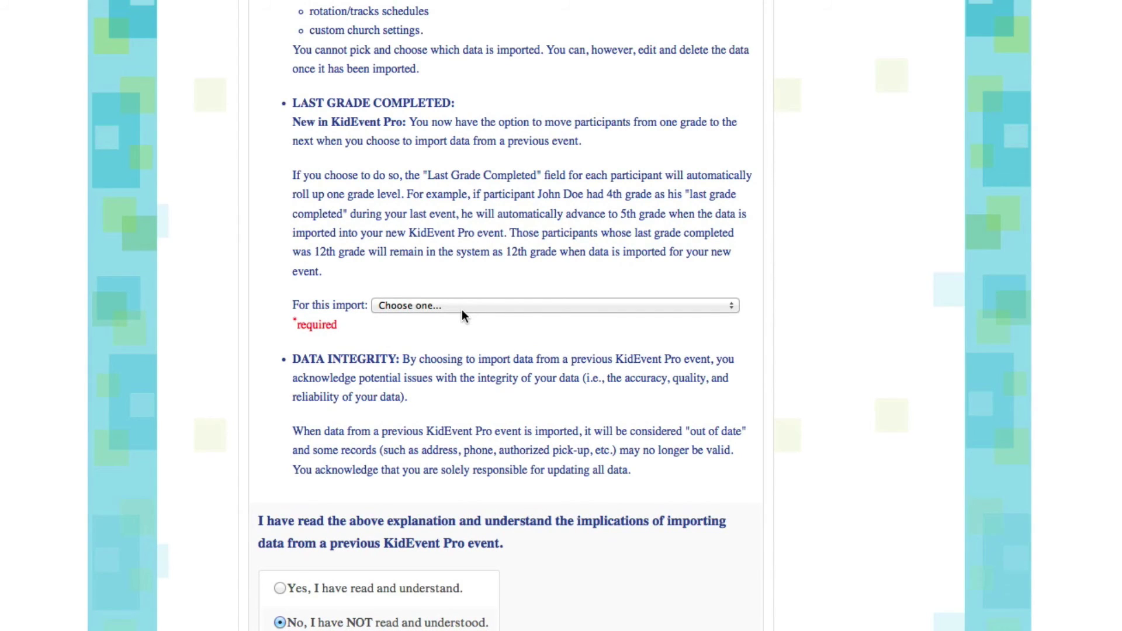
- Choose 'Keep participants in the same grade', mark the explanation read and understood, and continue
left_click(458, 305)
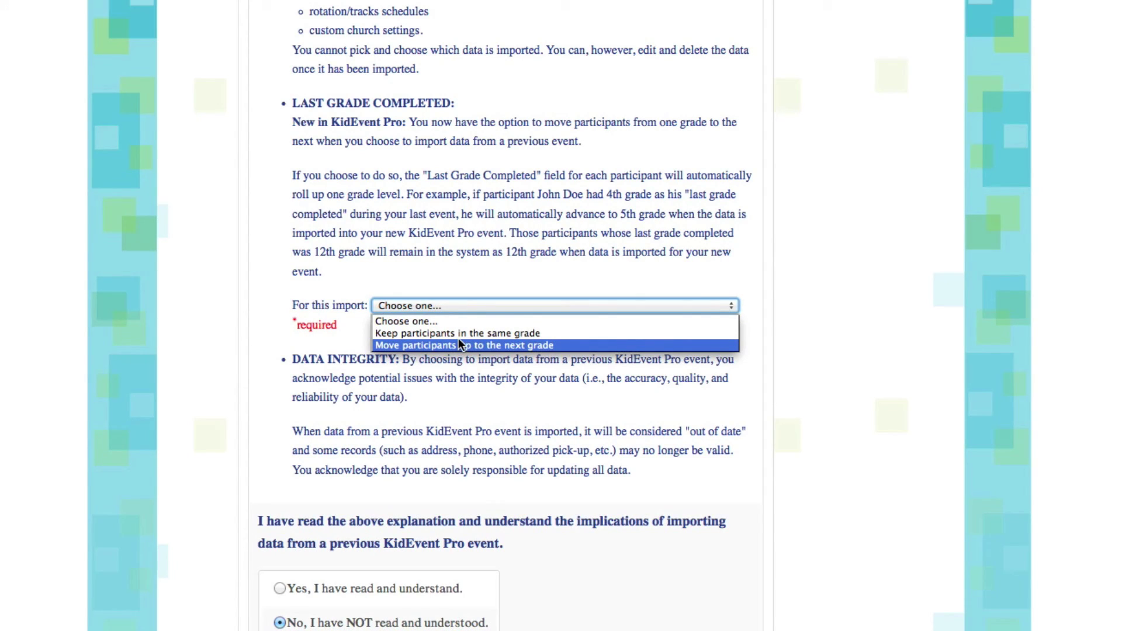
left_click(457, 332)
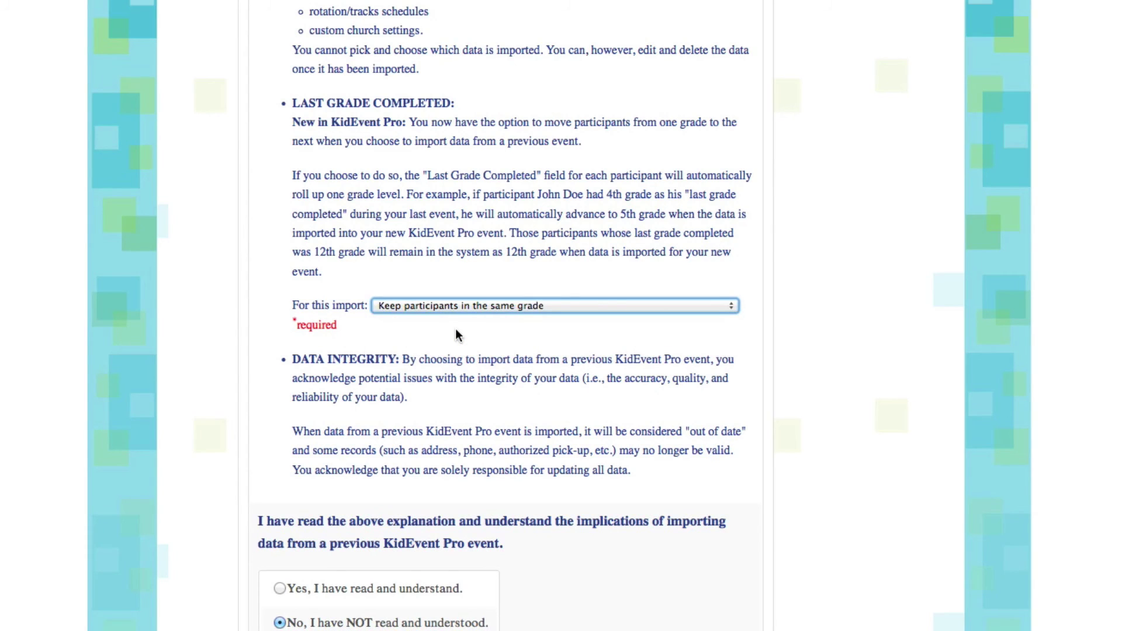
scroll(455, 329, "down", 5)
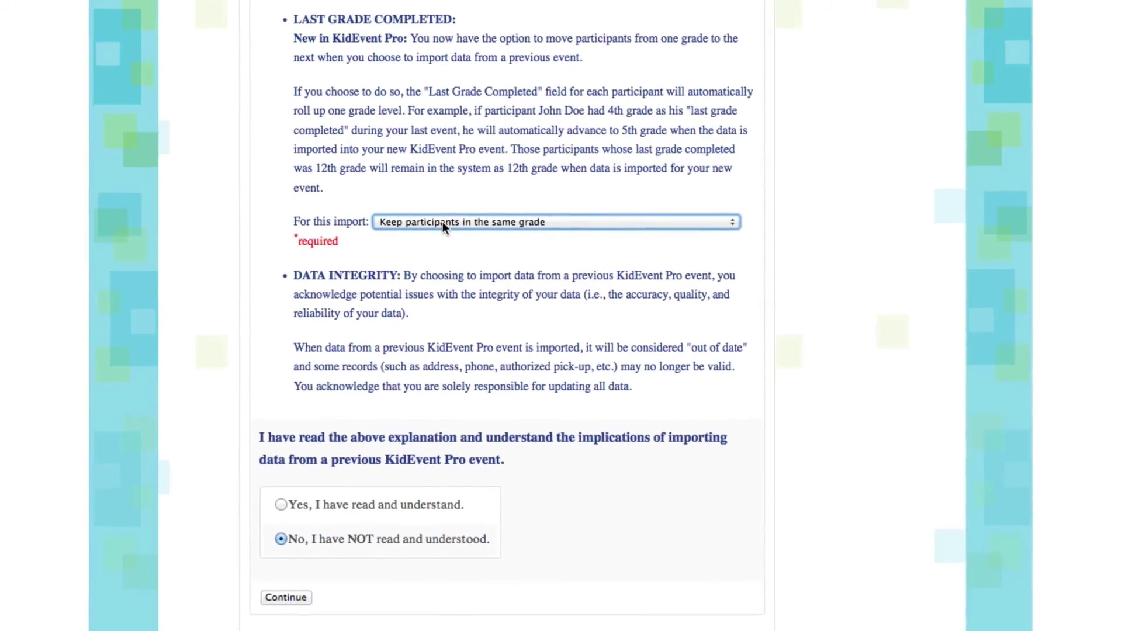
scroll(328, 362, "down", 1)
left_click(283, 404)
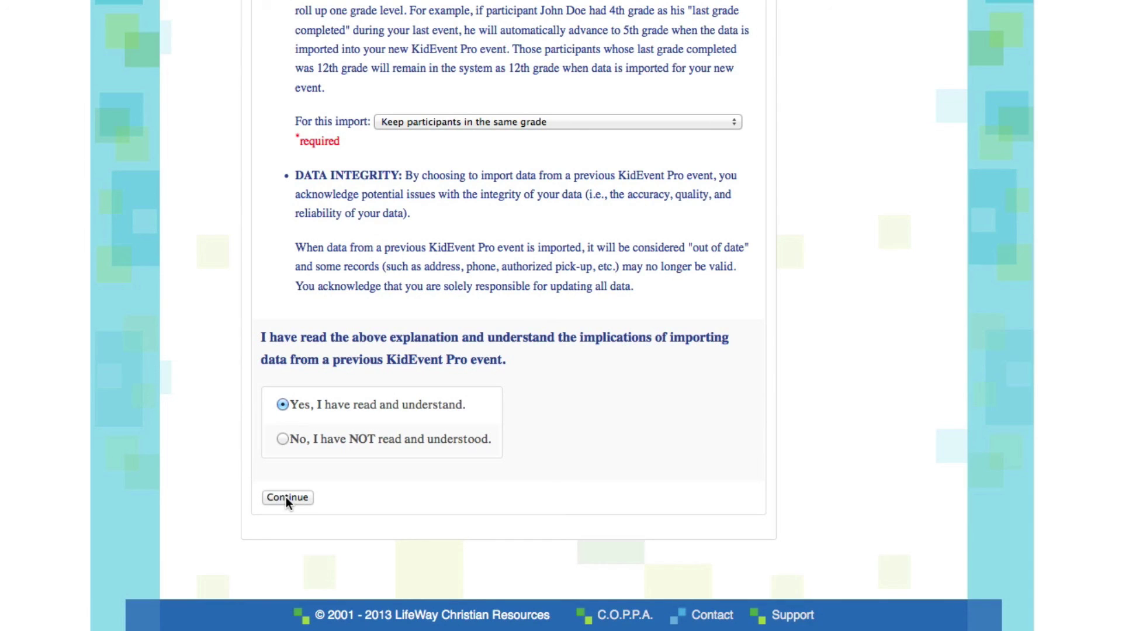
left_click(286, 497)
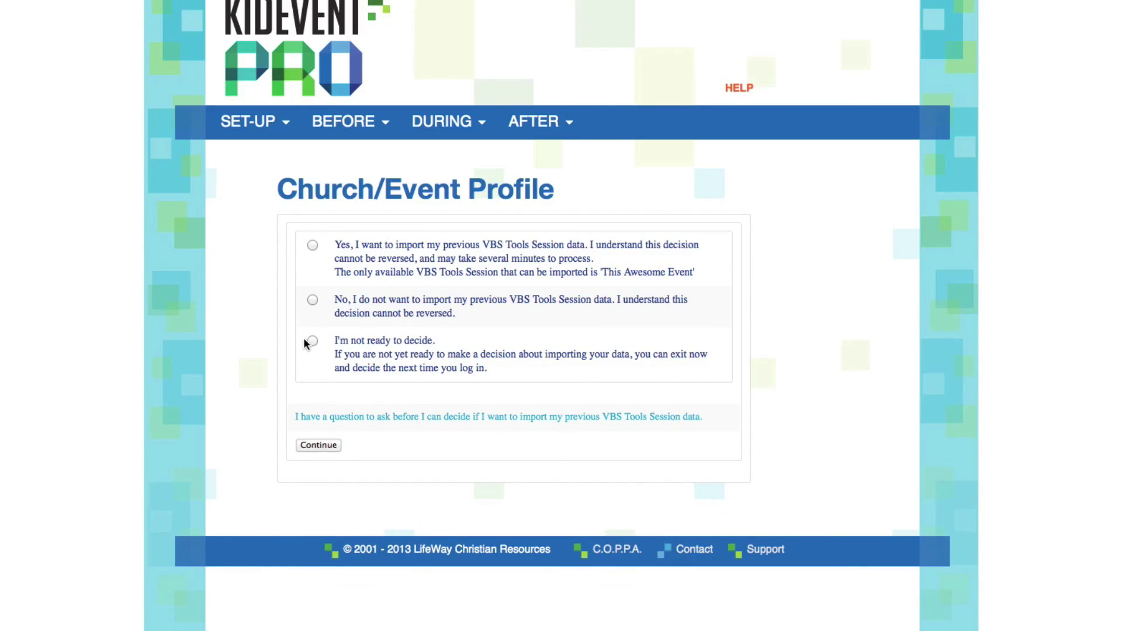
- Import the previous session 'This Awesome Event' data into Summer Fun
left_click(313, 246)
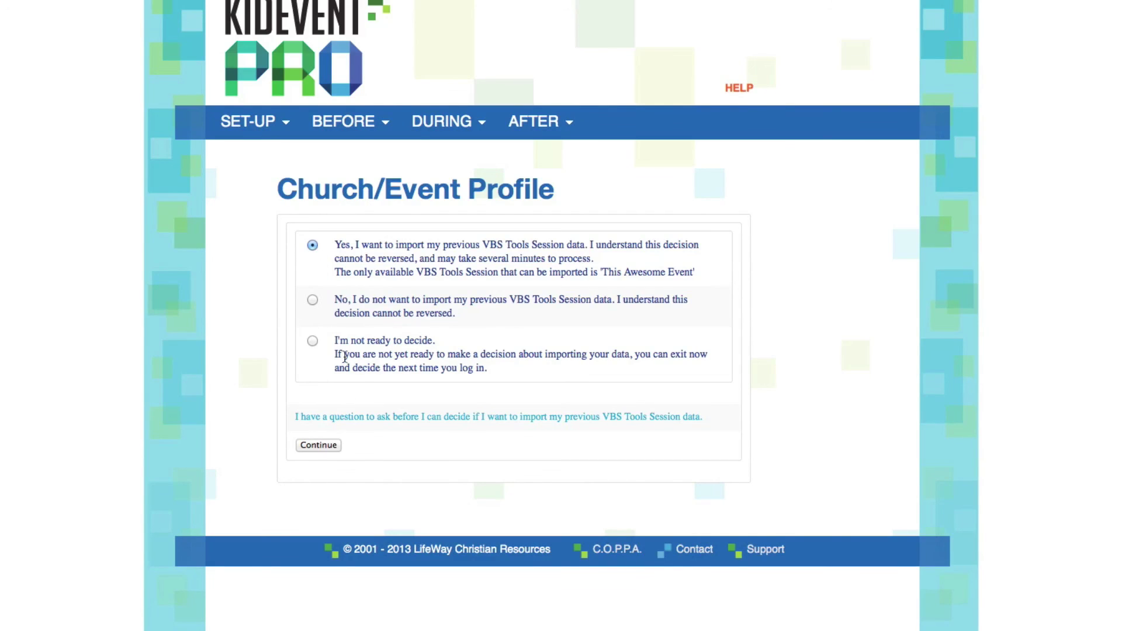
left_click(326, 445)
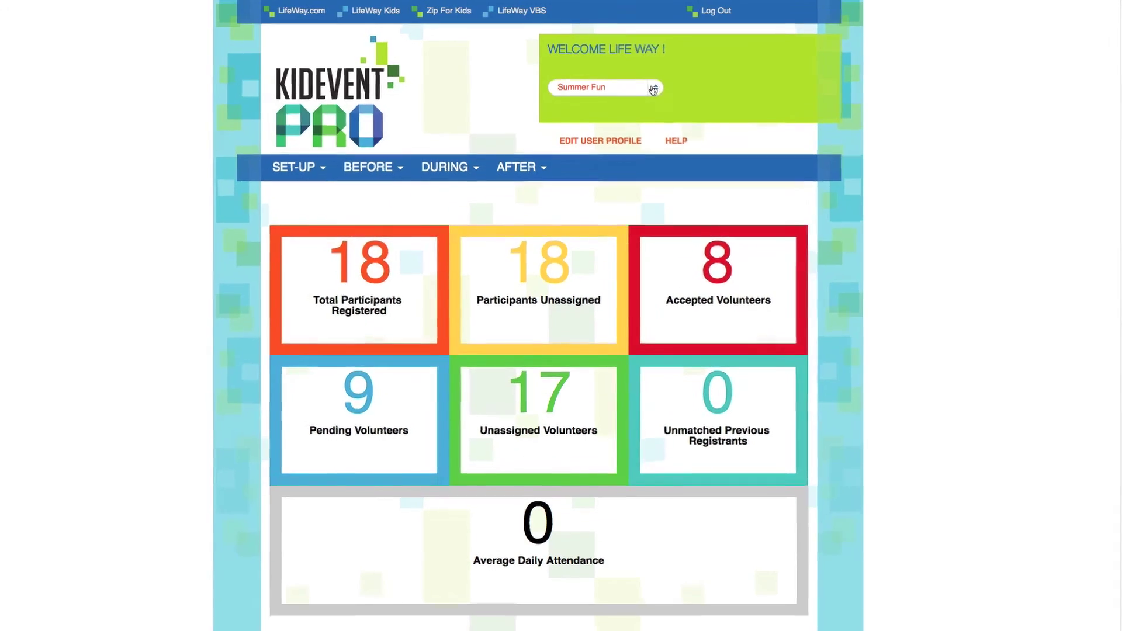
left_click(652, 88)
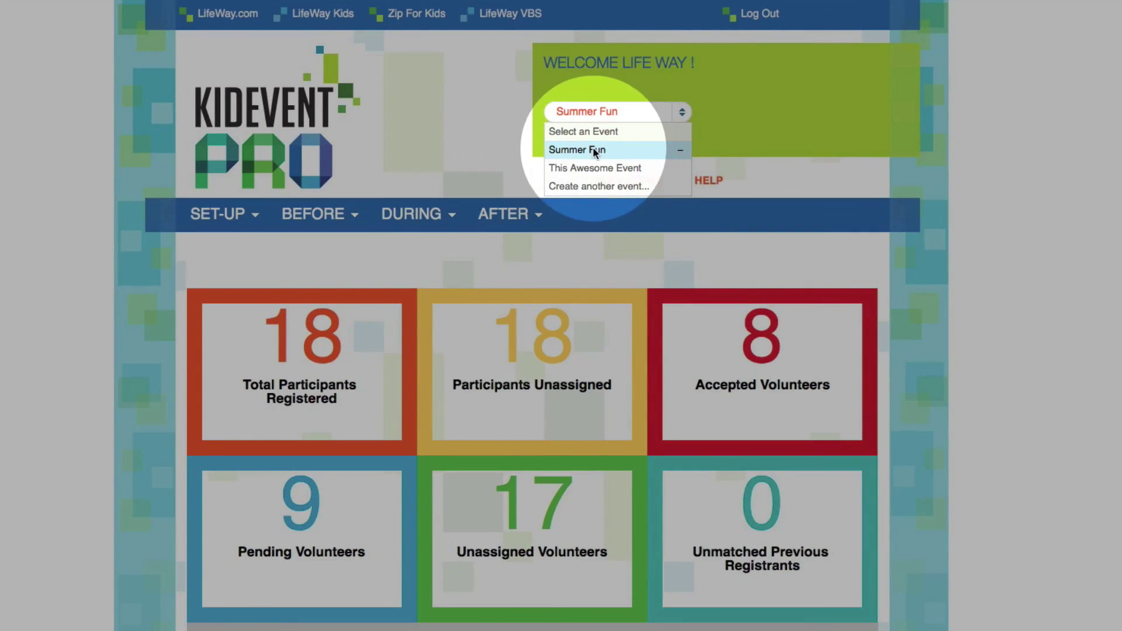
left_click(605, 169)
left_click(610, 116)
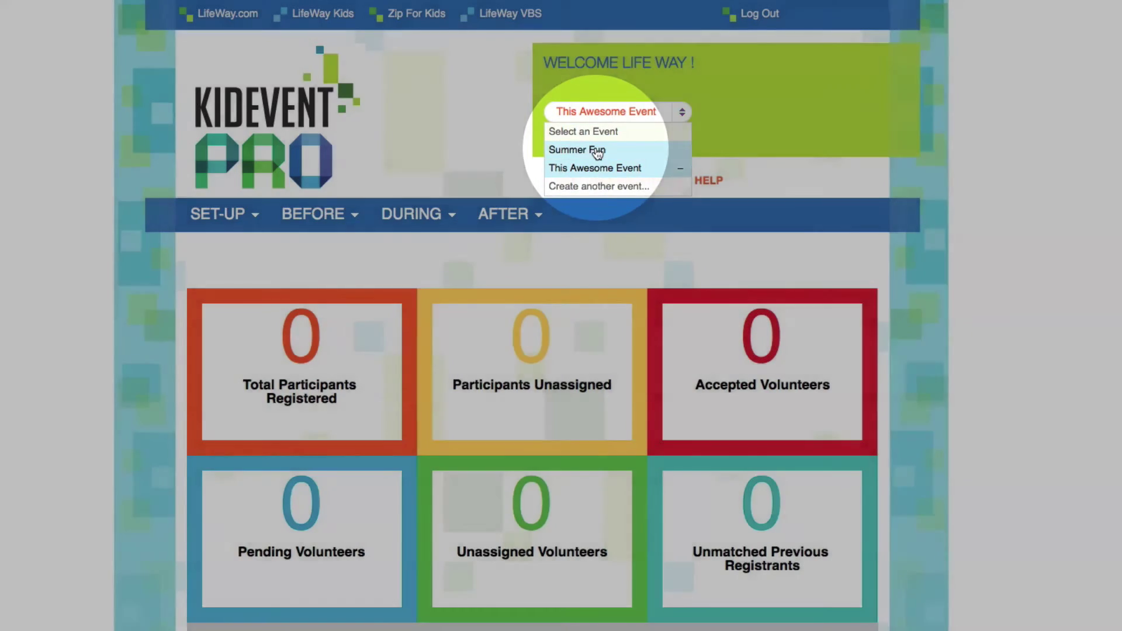
left_click(598, 152)
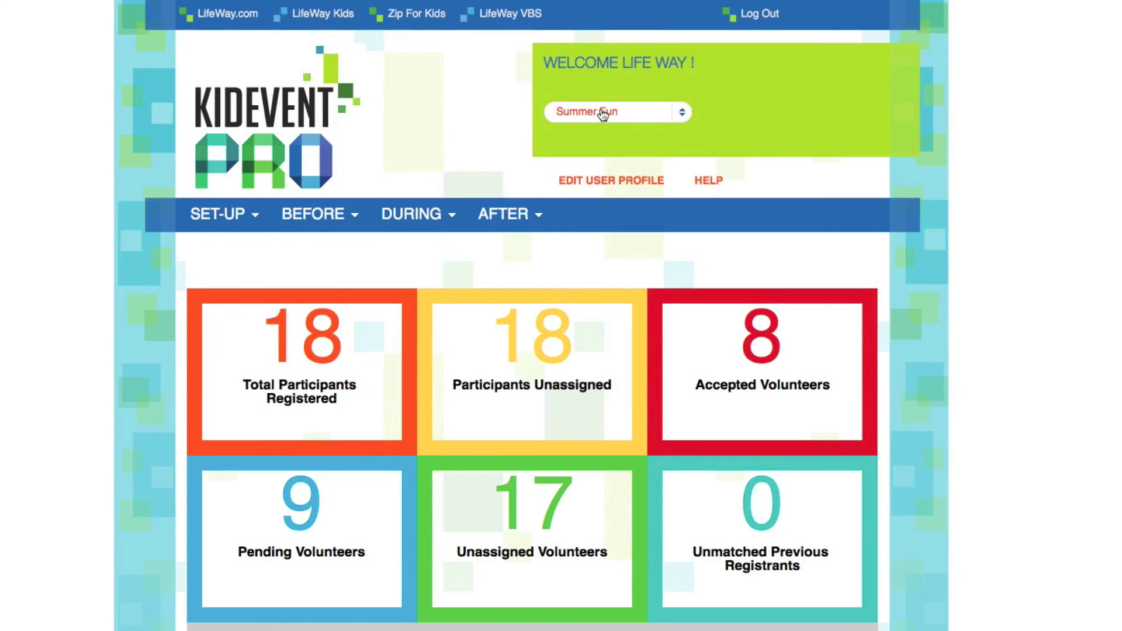
left_click(603, 115)
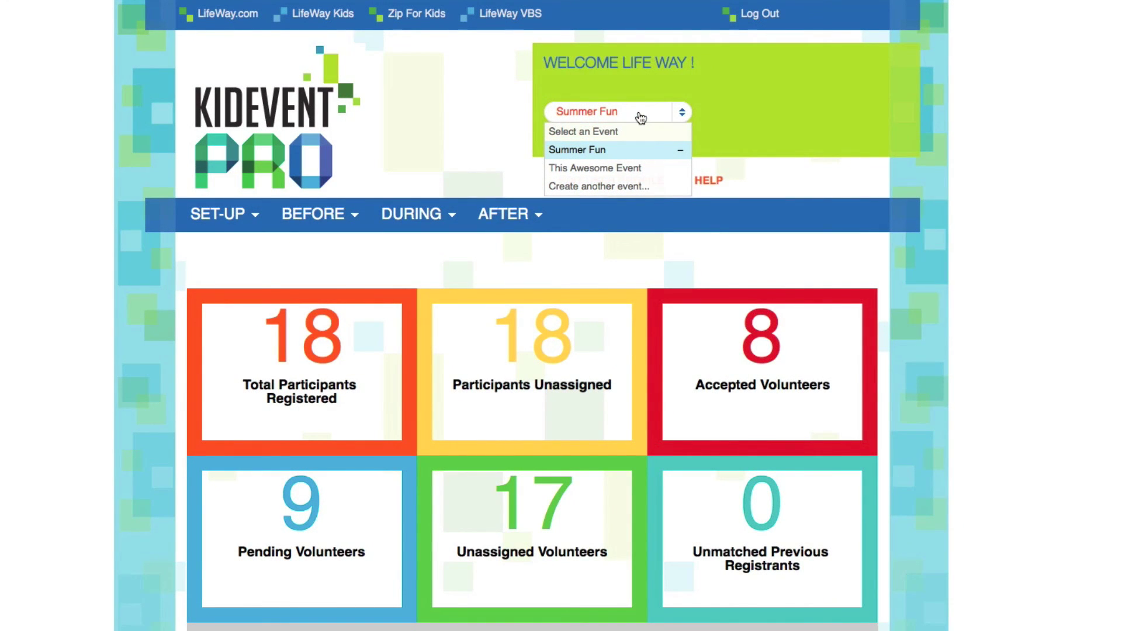
left_click(600, 145)
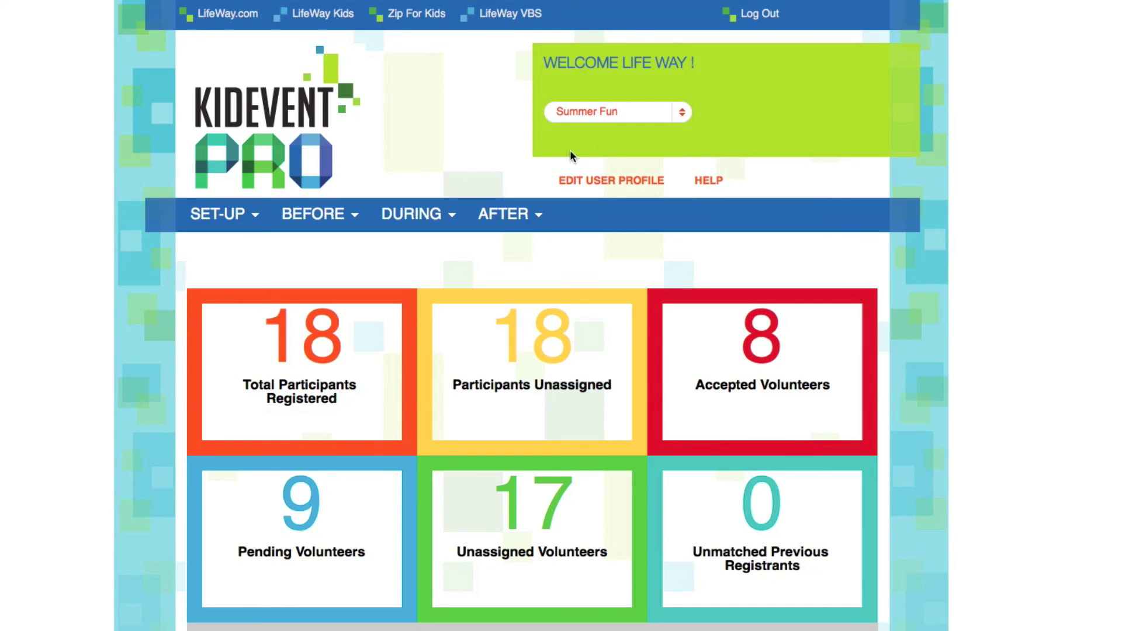